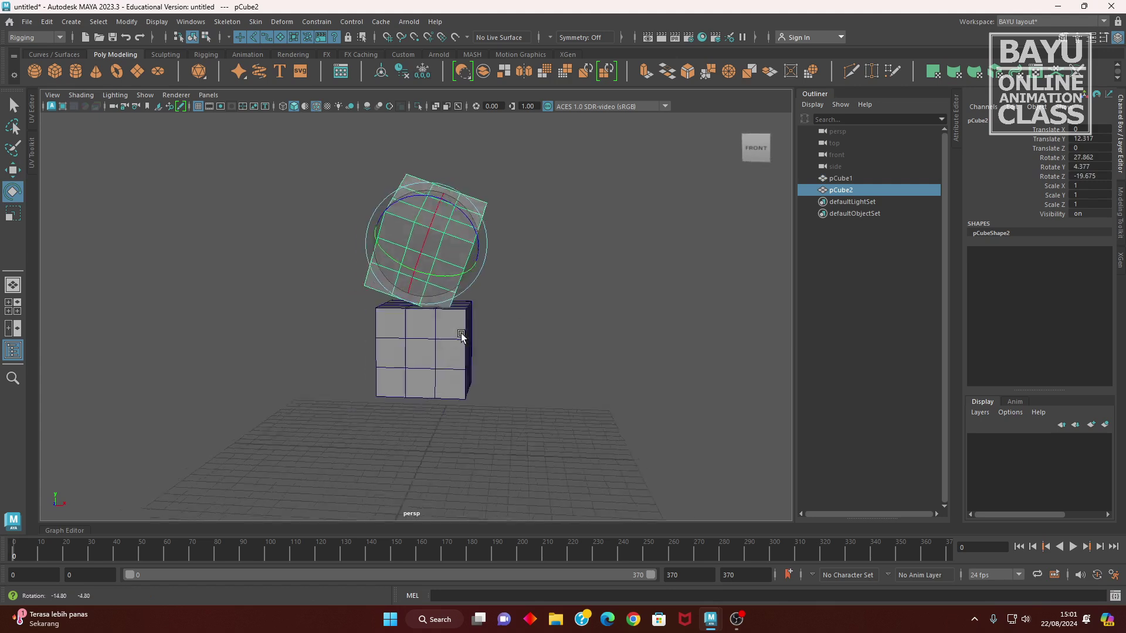
Move the upper rotated cube down and sideways so it overlaps the bottom cube.
{"action": "key", "text": "w"}
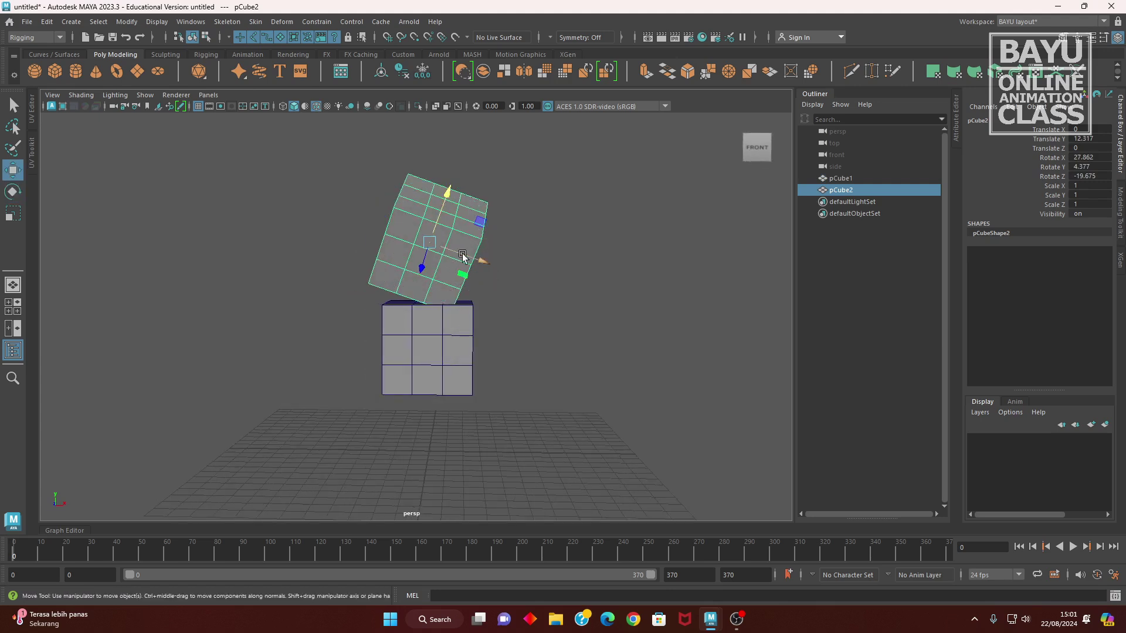
{"action": "left_click_drag", "start_coordinate": [430, 240], "coordinate": [501, 287]}
{"action": "middle_click_drag", "start_coordinate": [549, 362], "coordinate": [552, 379], "text": "alt"}
Duplicate the upper cube above itself and rotate the copy to about X 46.7, Y 29.5, Z 1.7 degrees.
{"action": "mouse_move", "coordinate": [505, 304]}
{"action": "left_mouse_down", "text": "shift"}
{"action": "mouse_move", "coordinate": [507, 241]}
{"action": "mouse_move", "coordinate": [438, 199]}
{"action": "mouse_move", "coordinate": [465, 166]}
{"action": "mouse_move", "coordinate": [457, 154]}
{"action": "left_mouse_up", "text": "shift"}
{"action": "key", "text": "e"}
{"action": "left_click_drag", "start_coordinate": [539, 286], "coordinate": [429, 298], "text": "alt"}
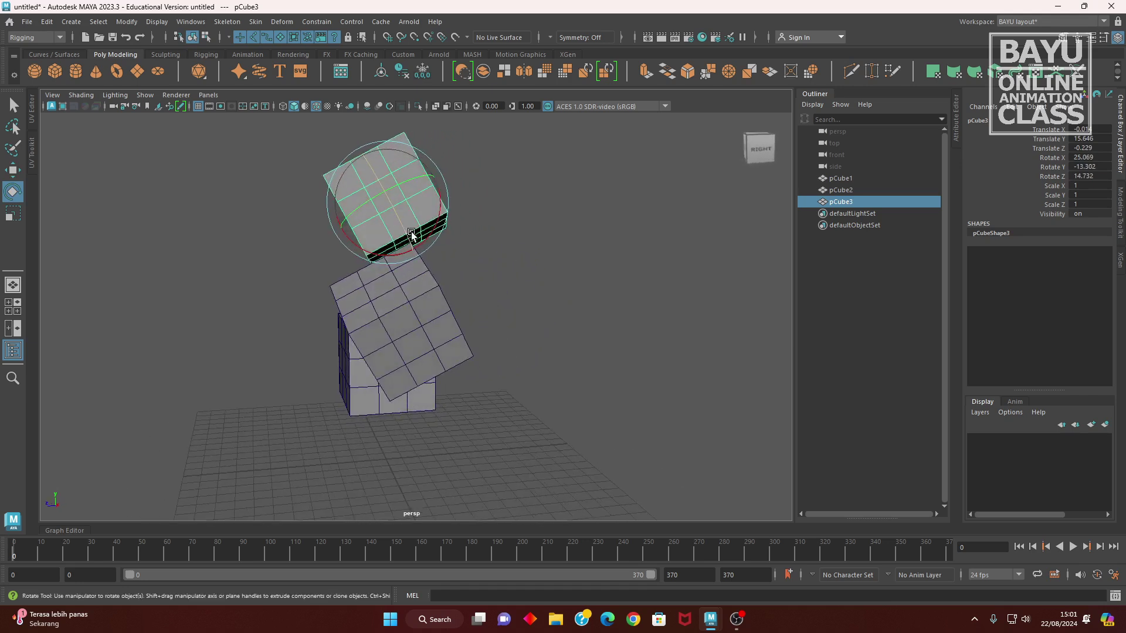
{"action": "left_click_drag", "start_coordinate": [377, 216], "coordinate": [474, 240]}
{"action": "left_click_drag", "start_coordinate": [458, 189], "coordinate": [451, 202]}
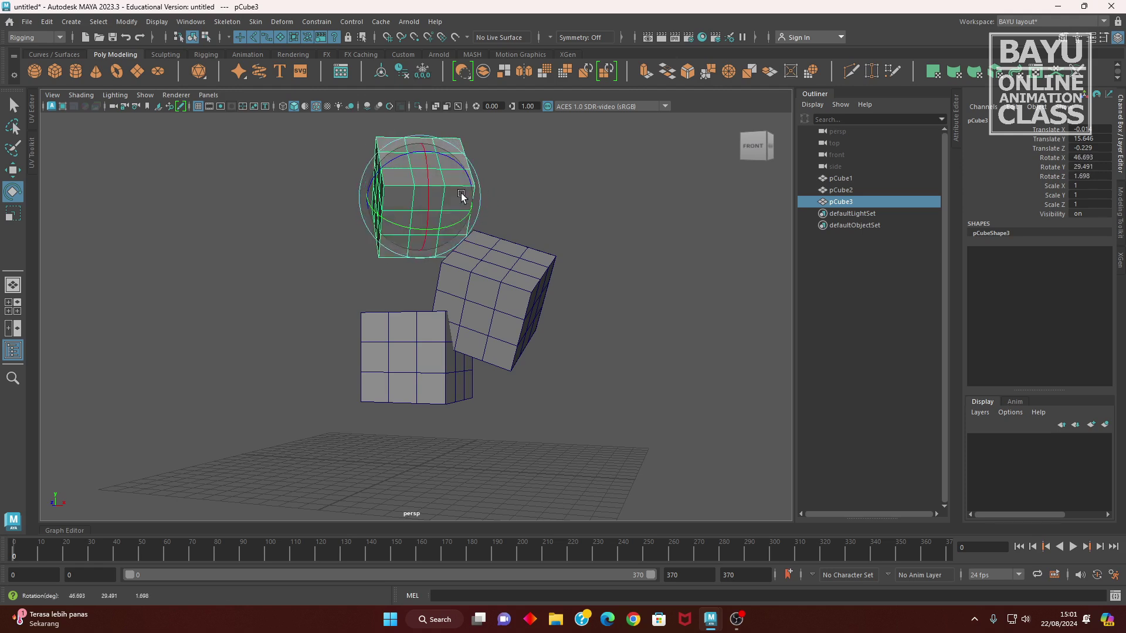
Move the top cube against the second cube, to about X 2.2, Y 15.44, Z -0.64.
{"action": "key", "text": "w"}
{"action": "left_click_drag", "start_coordinate": [426, 245], "coordinate": [459, 259], "text": "alt"}
{"action": "left_click_drag", "start_coordinate": [426, 195], "coordinate": [466, 200]}
{"action": "left_click_drag", "start_coordinate": [489, 267], "coordinate": [538, 287], "text": "alt"}
{"action": "middle_click_drag", "start_coordinate": [538, 293], "coordinate": [514, 375], "text": "alt"}
{"action": "left_click_drag", "start_coordinate": [515, 377], "coordinate": [487, 353], "text": "alt"}
Rotate the bottom cube about 25.7 degrees around its Z axis.
{"action": "left_click", "coordinate": [406, 458]}
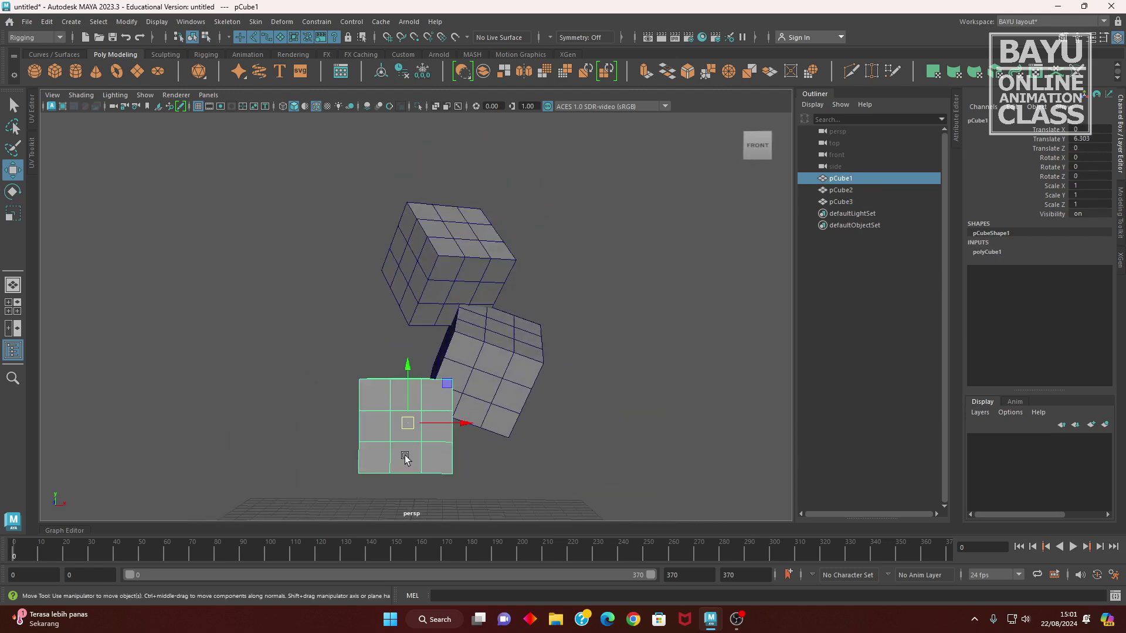
{"action": "key", "text": "e"}
{"action": "left_click_drag", "start_coordinate": [455, 407], "coordinate": [447, 378]}
{"action": "left_click_drag", "start_coordinate": [481, 302], "coordinate": [491, 312], "text": "alt"}
Set the axis orientation of both the Move and Rotate tools to World.
{"action": "left_click", "coordinate": [466, 254]}
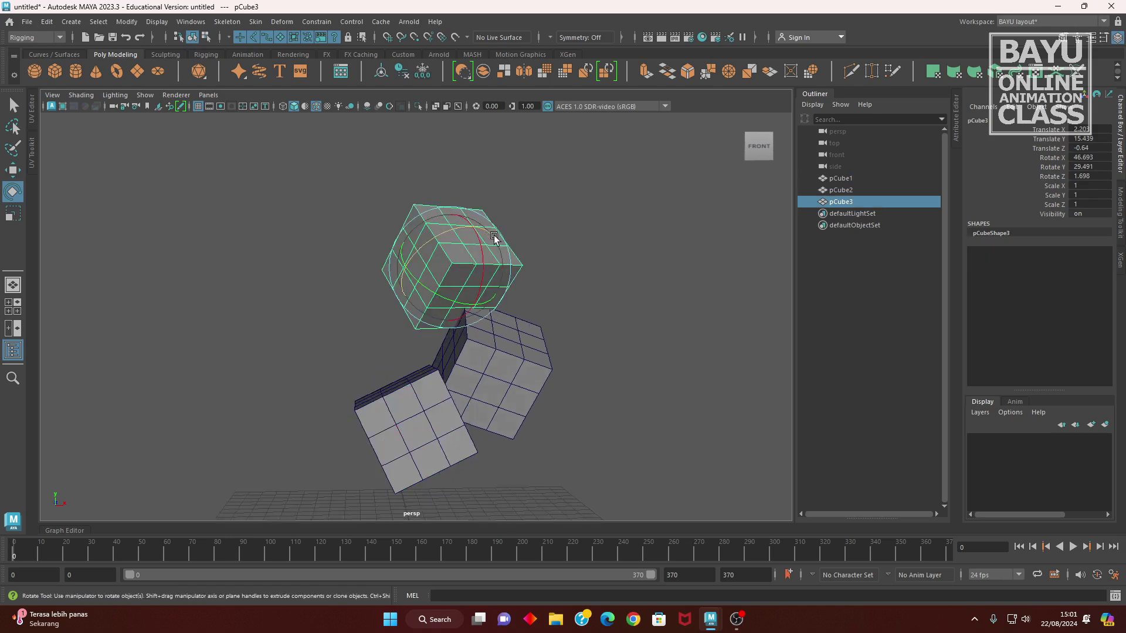
{"action": "key", "text": "w"}
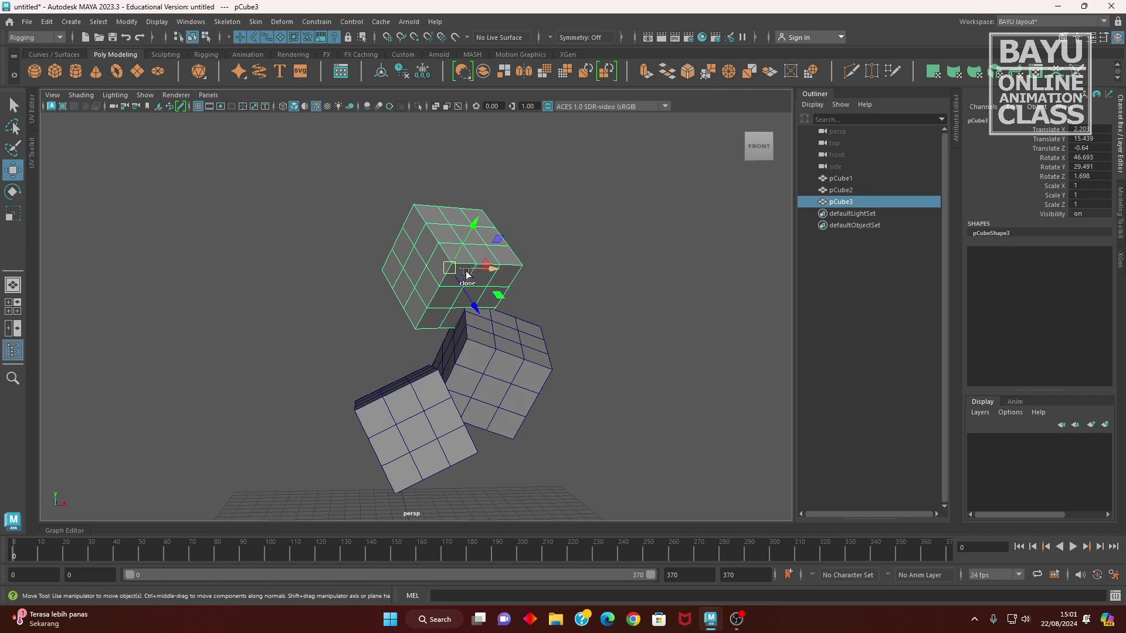
{"action": "double_click", "coordinate": [12, 170]}
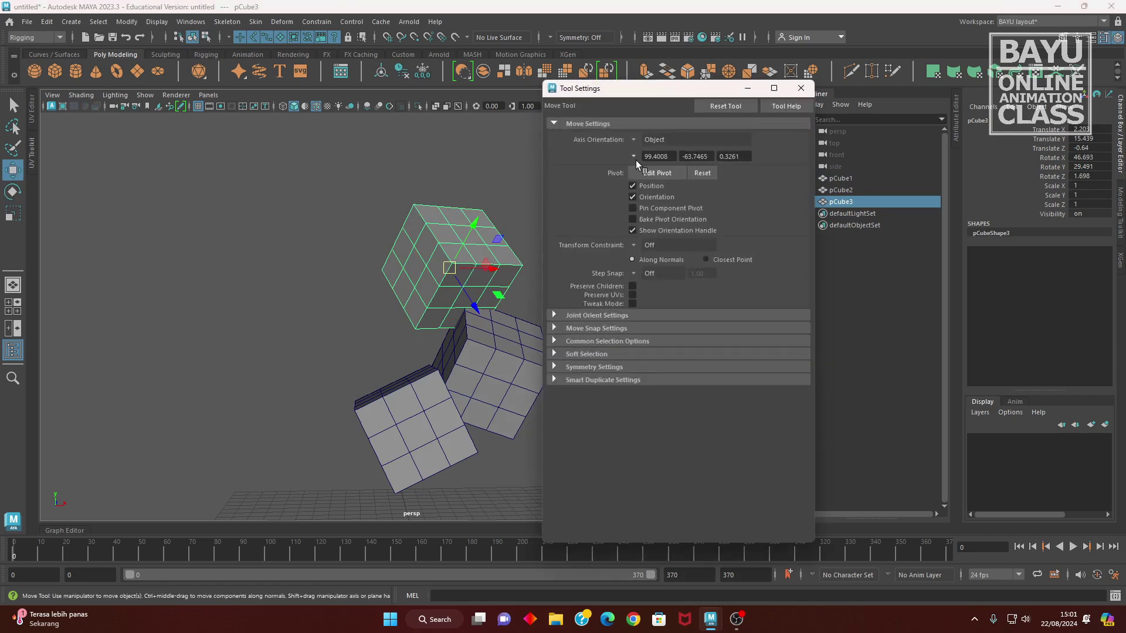
{"action": "left_click", "coordinate": [633, 140]}
{"action": "left_click", "coordinate": [654, 139]}
{"action": "key", "text": "e"}
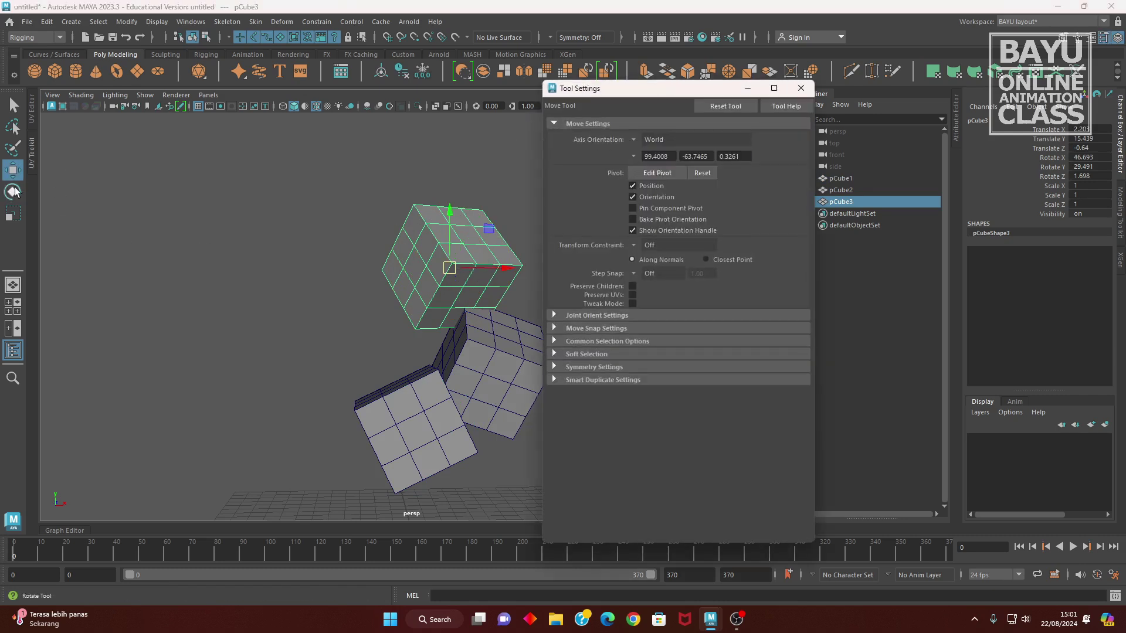
{"action": "left_click", "coordinate": [633, 140]}
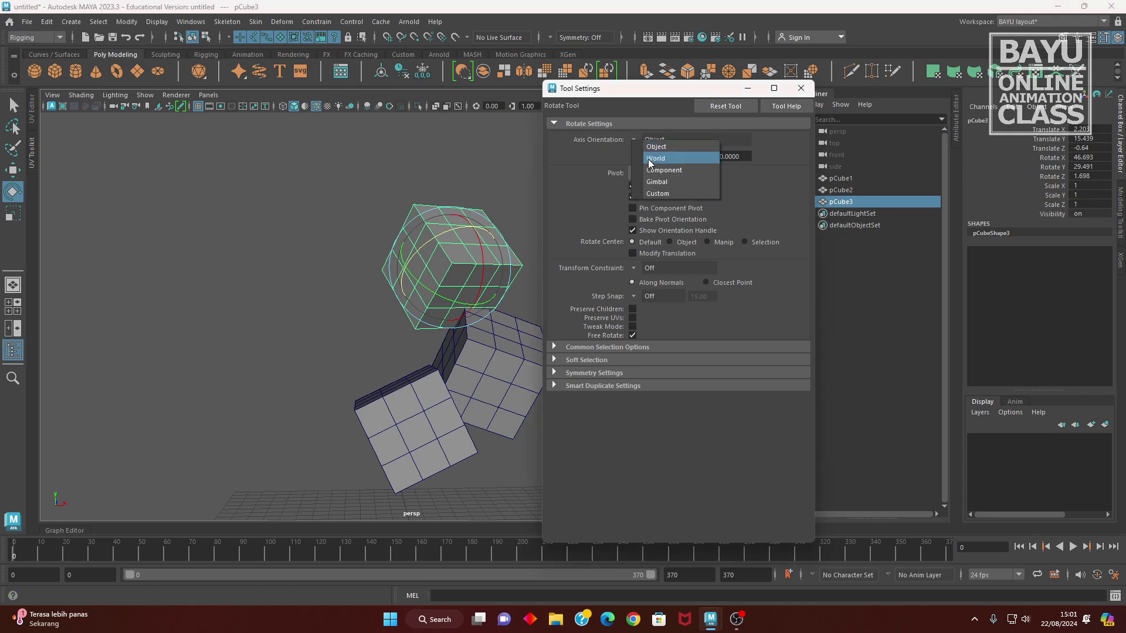
{"action": "left_click", "coordinate": [652, 158]}
{"action": "left_click", "coordinate": [800, 88]}
Duplicate the top cube upward as a fourth cube, rotated differently and lowered onto the cube beneath it.
{"action": "middle_click_drag", "start_coordinate": [483, 310], "coordinate": [473, 337], "text": "alt"}
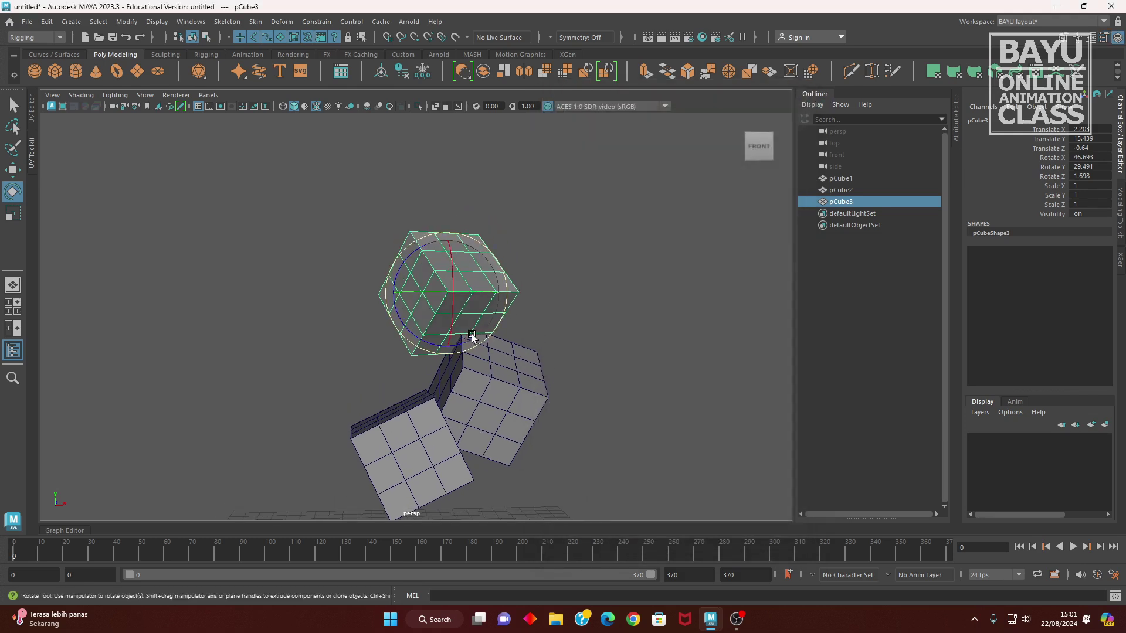
{"action": "key", "text": "w"}
{"action": "mouse_move", "coordinate": [461, 289]}
{"action": "left_mouse_down", "text": "shift"}
{"action": "mouse_move", "coordinate": [485, 143]}
{"action": "mouse_move", "coordinate": [427, 166]}
{"action": "mouse_move", "coordinate": [434, 206]}
{"action": "left_mouse_up", "text": "shift"}
{"action": "key", "text": "e"}
{"action": "left_click_drag", "start_coordinate": [431, 246], "coordinate": [528, 241], "text": "alt"}
{"action": "key", "text": "w"}
{"action": "left_click_drag", "start_coordinate": [463, 157], "coordinate": [463, 182]}
Shift the two middle cubes in depth so they overlap their neighbours, to about Z 1.43 for the upper one and Z -2.38 for the lower one.
{"action": "left_click", "coordinate": [475, 304]}
{"action": "left_click_drag", "start_coordinate": [507, 294], "coordinate": [447, 373]}
{"action": "left_click", "coordinate": [479, 371]}
{"action": "middle_click_drag", "start_coordinate": [479, 371], "coordinate": [441, 374]}
{"action": "left_click_drag", "start_coordinate": [440, 374], "coordinate": [403, 409], "text": "alt"}
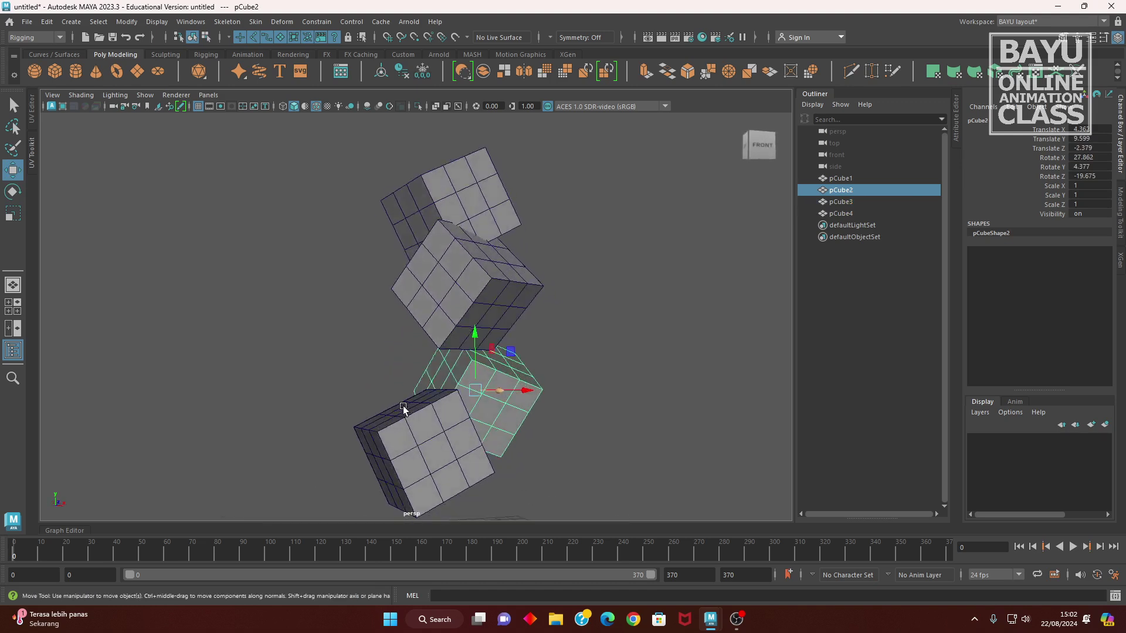
Lower the top two cubes together until the third cube sits at about Y 14.28.
{"action": "left_click", "coordinate": [461, 200]}
{"action": "left_click", "coordinate": [459, 289], "text": "shift"}
{"action": "left_click_drag", "start_coordinate": [472, 224], "coordinate": [472, 258]}
{"action": "left_click_drag", "start_coordinate": [472, 258], "coordinate": [588, 420], "text": "alt"}
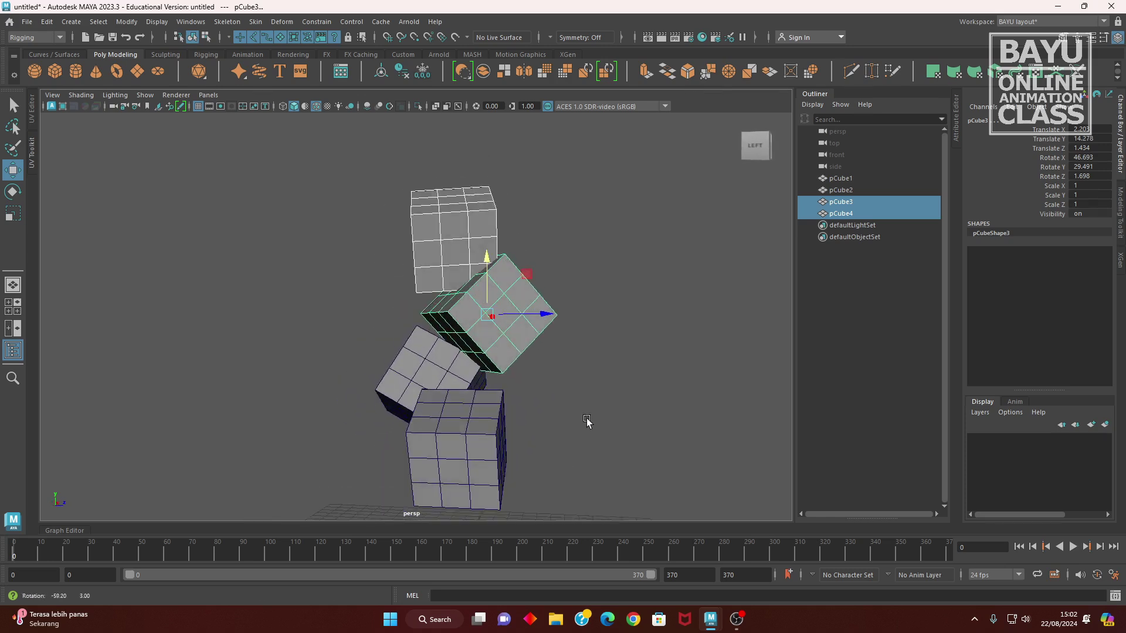
Rotate the top two cubes together slightly around the world X axis, then deselect them.
{"action": "key", "text": "e"}
{"action": "left_click_drag", "start_coordinate": [536, 316], "coordinate": [536, 305]}
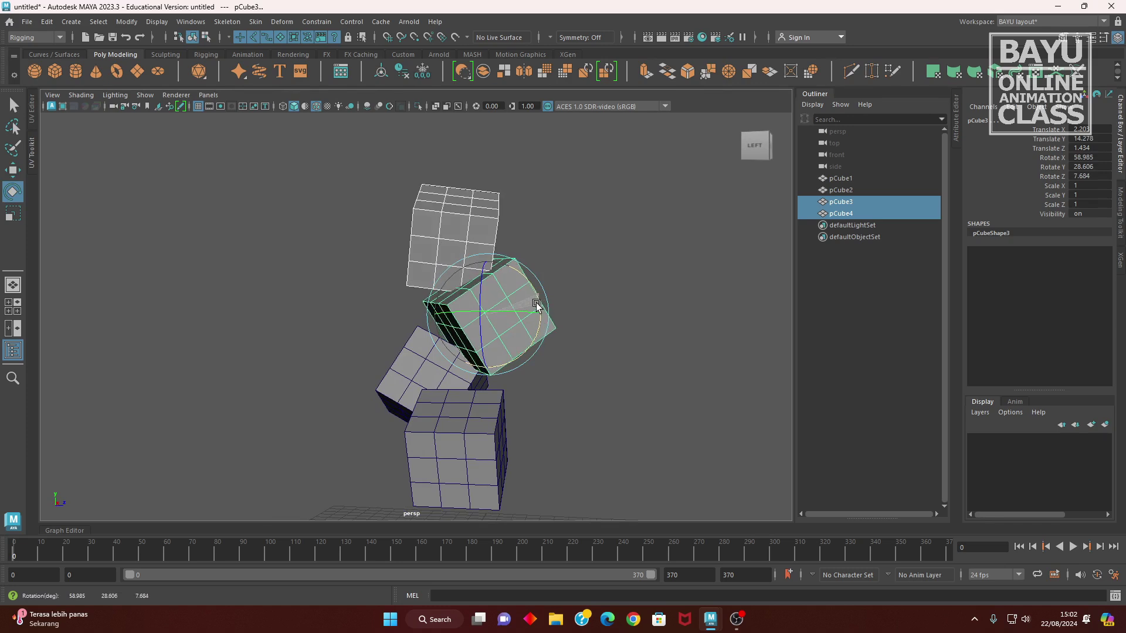
{"action": "left_click", "coordinate": [669, 372]}
{"action": "left_click_drag", "start_coordinate": [670, 371], "coordinate": [536, 390], "text": "alt"}
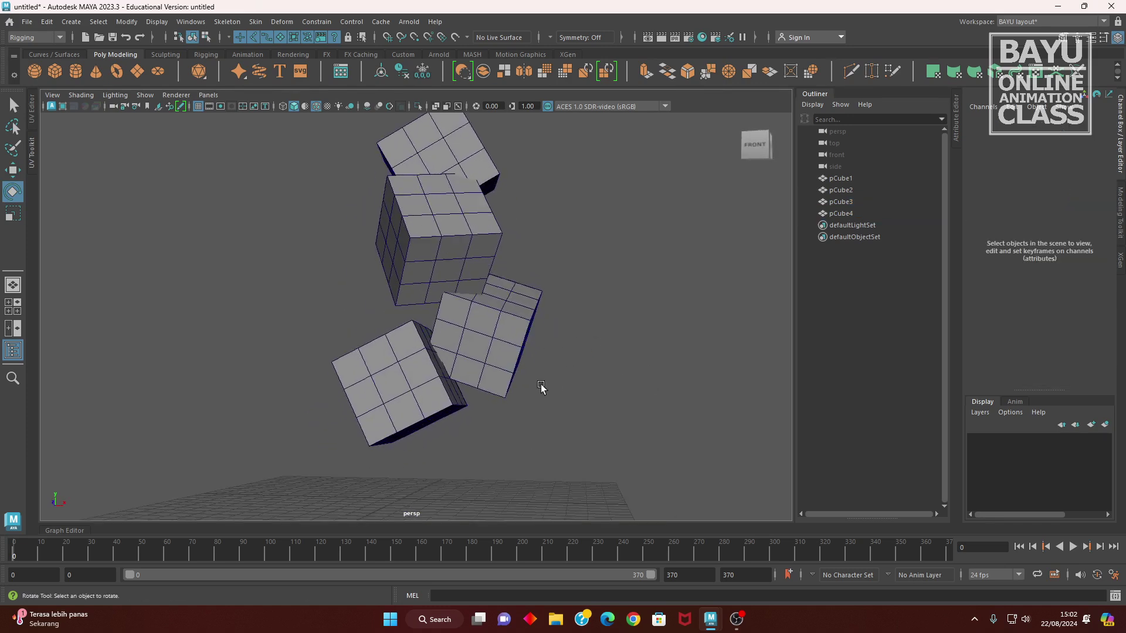
Merge all four stacked cubes into a single mesh with a Boolean Union.
{"action": "left_click", "coordinate": [399, 416]}
{"action": "left_click", "coordinate": [453, 358], "text": "shift"}
{"action": "key", "text": "w"}
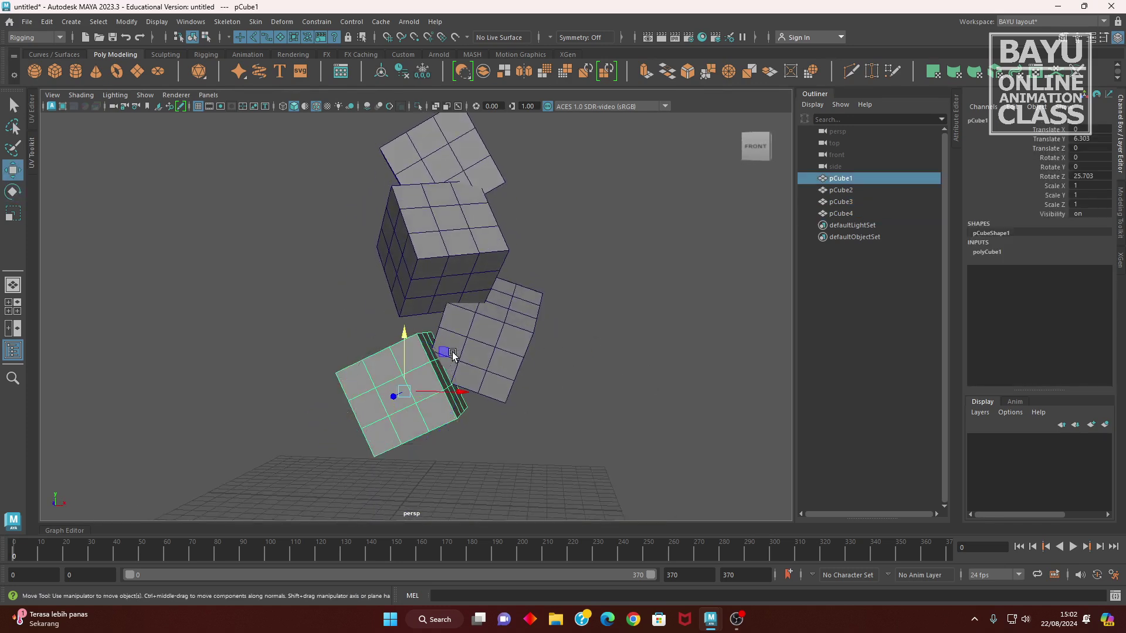
{"action": "left_click", "coordinate": [476, 337], "text": "shift"}
{"action": "left_click", "coordinate": [464, 270], "text": "shift"}
{"action": "left_click", "coordinate": [427, 156], "text": "shift"}
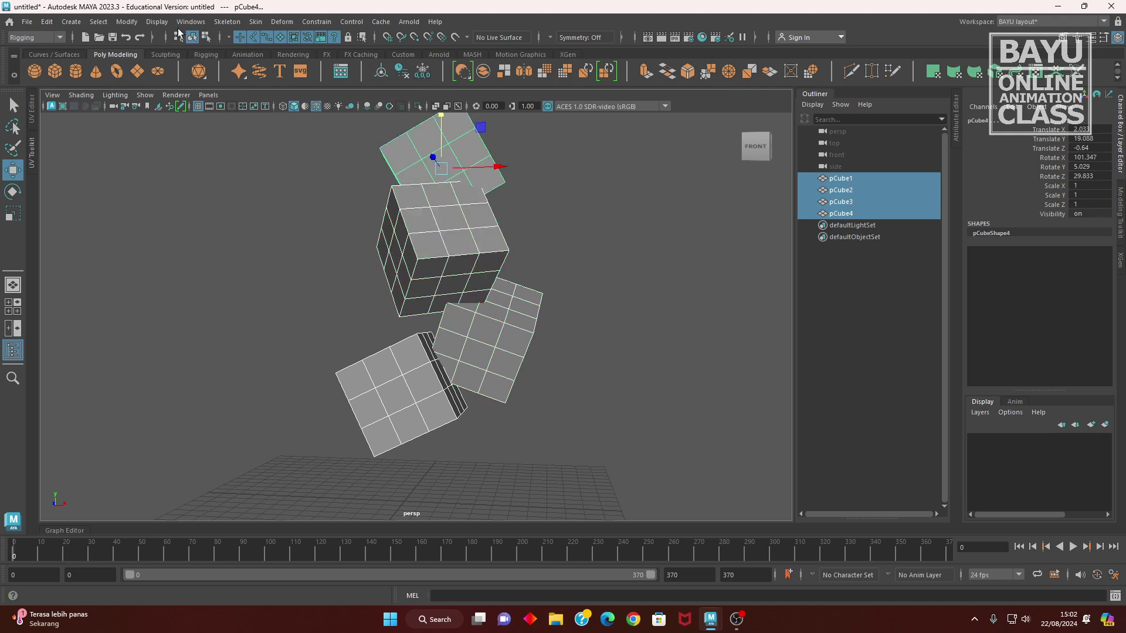
{"action": "left_click", "coordinate": [32, 37]}
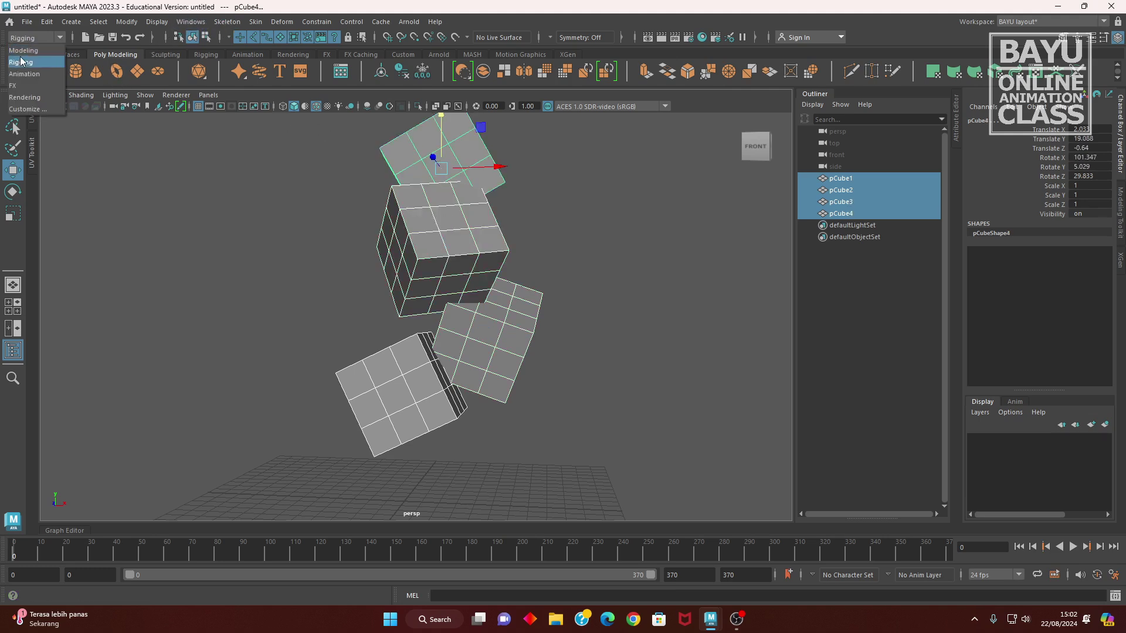
{"action": "left_click", "coordinate": [27, 43]}
{"action": "left_click", "coordinate": [222, 21]}
{"action": "mouse_move", "coordinate": [270, 54]}
{"action": "left_click", "coordinate": [369, 52]}
{"action": "left_click_drag", "start_coordinate": [372, 393], "coordinate": [330, 409], "text": "alt"}
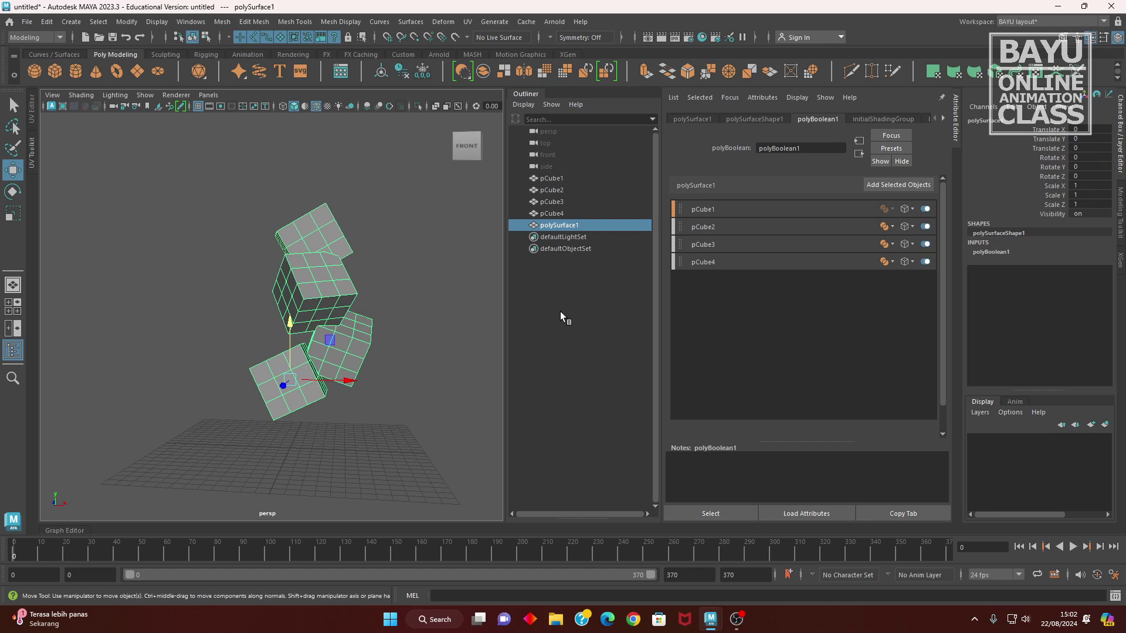
Delete the construction history of the merged mesh.
{"action": "left_click", "coordinate": [46, 22]}
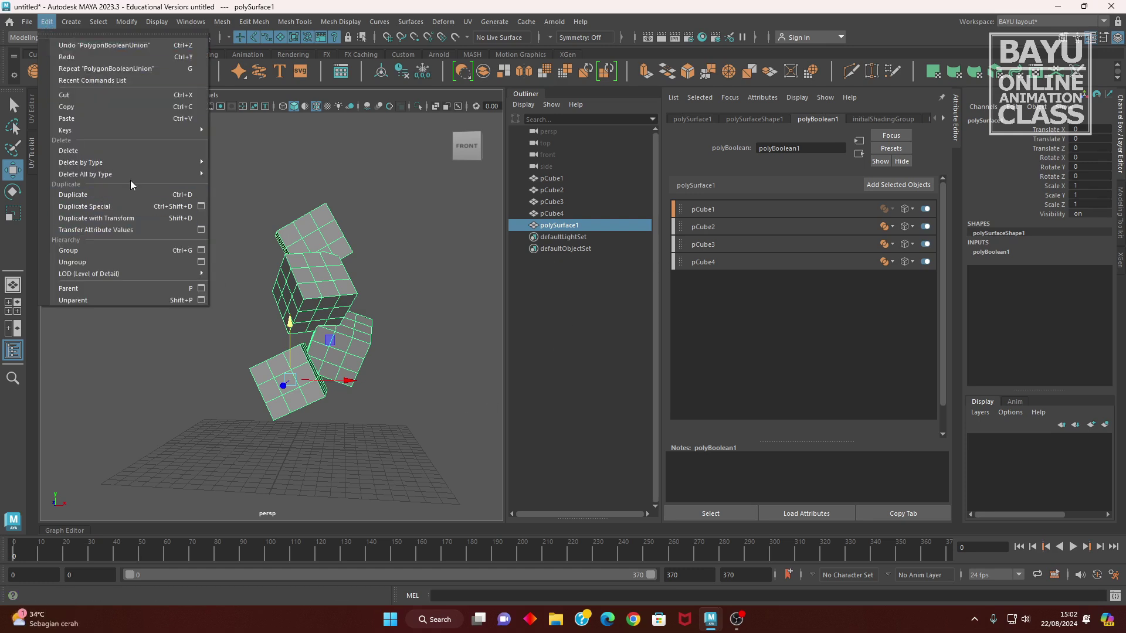
{"action": "mouse_move", "coordinate": [142, 169]}
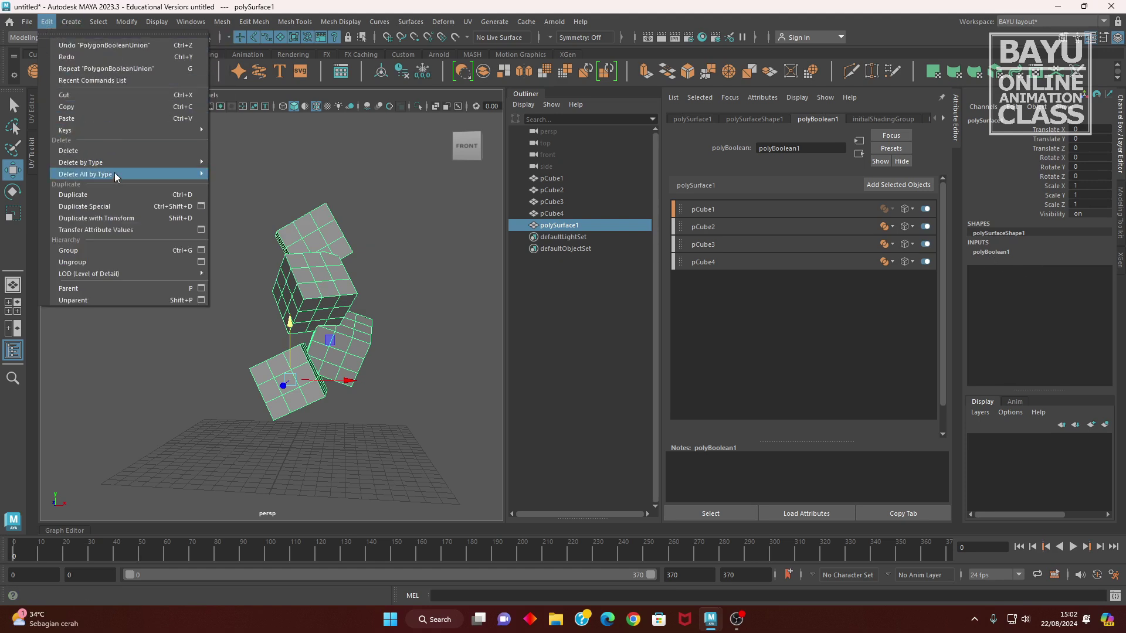
{"action": "left_click", "coordinate": [232, 166]}
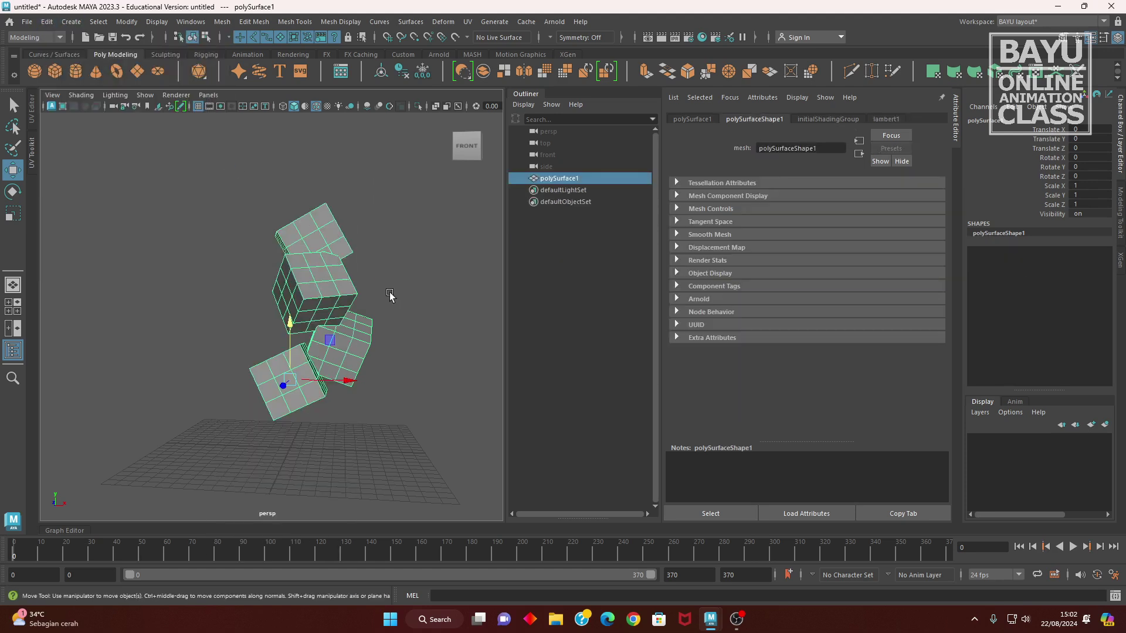
Try moving the merged mesh along the X axis, and undo the move.
{"action": "left_click_drag", "start_coordinate": [347, 381], "coordinate": [126, 352]}
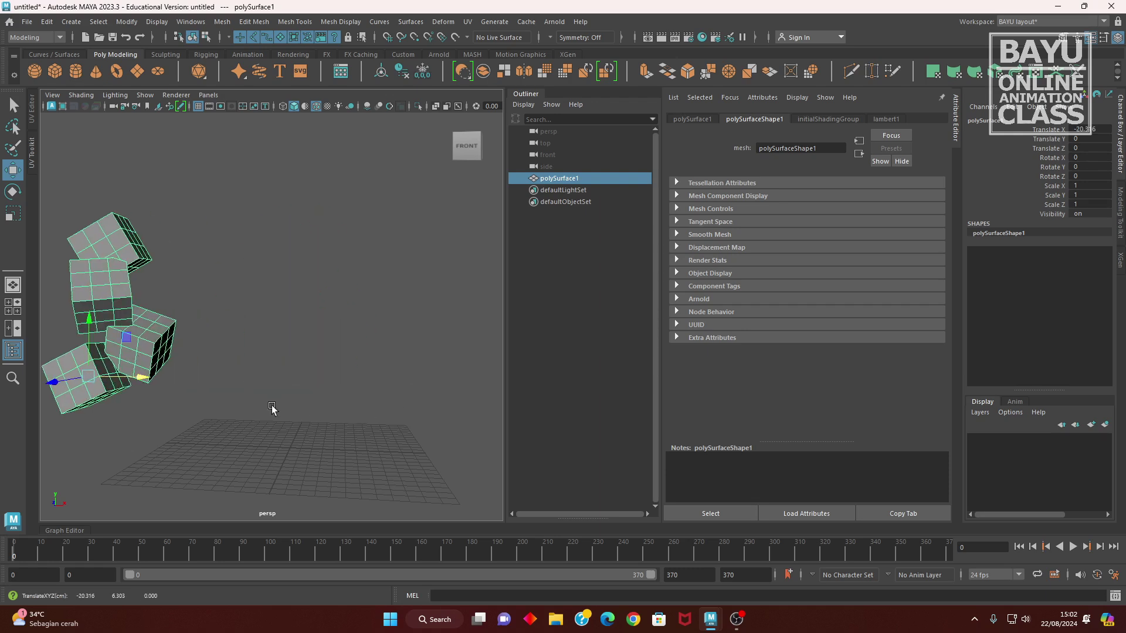
{"action": "key", "text": "ctrl+z"}
{"action": "middle_click_drag", "start_coordinate": [402, 296], "coordinate": [394, 308], "text": "alt"}
{"action": "left_click_drag", "start_coordinate": [394, 308], "coordinate": [417, 311], "text": "alt"}
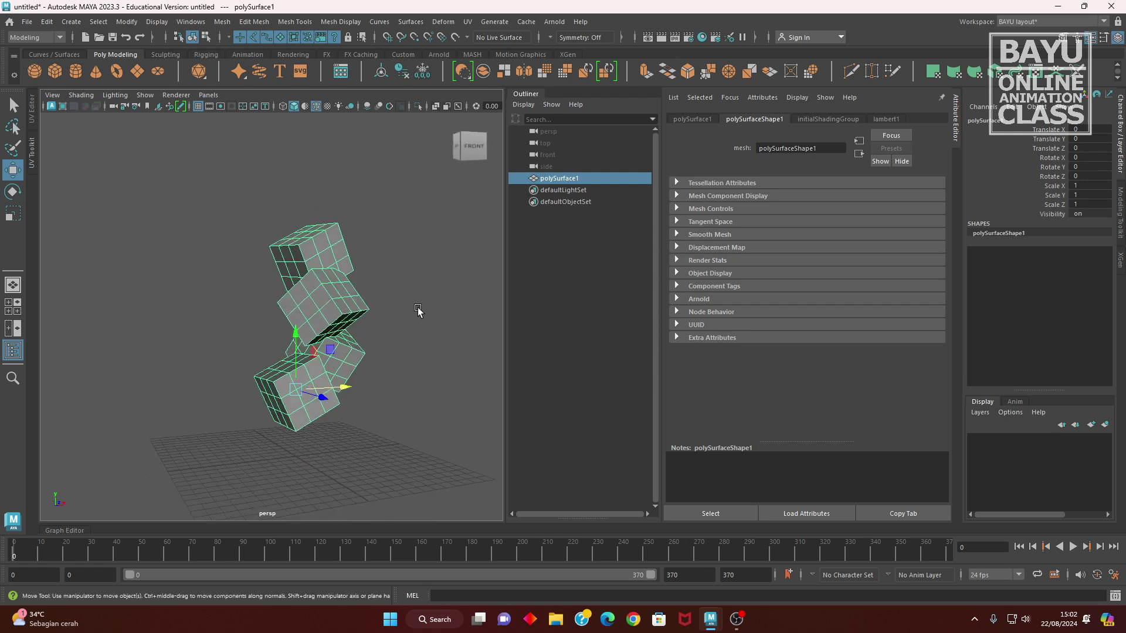
{"action": "middle_click_drag", "start_coordinate": [417, 311], "coordinate": [340, 319], "text": "alt"}
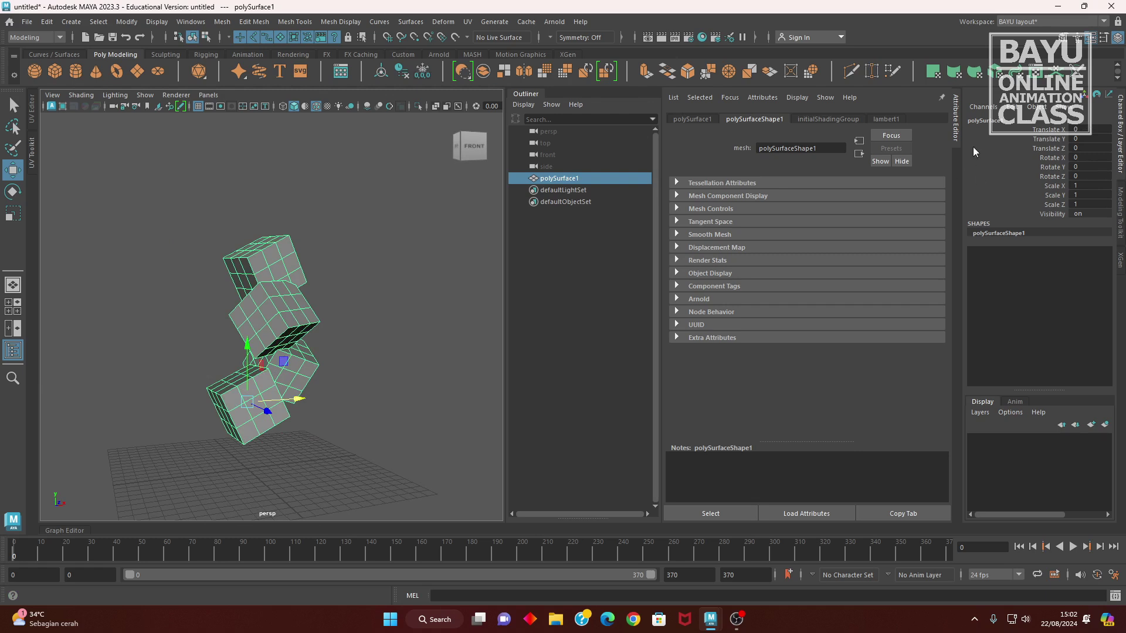
Hide the Attribute Editor and triangulate the merged mesh.
{"action": "left_click", "coordinate": [956, 136]}
{"action": "left_click_drag", "start_coordinate": [478, 391], "coordinate": [463, 388], "text": "alt"}
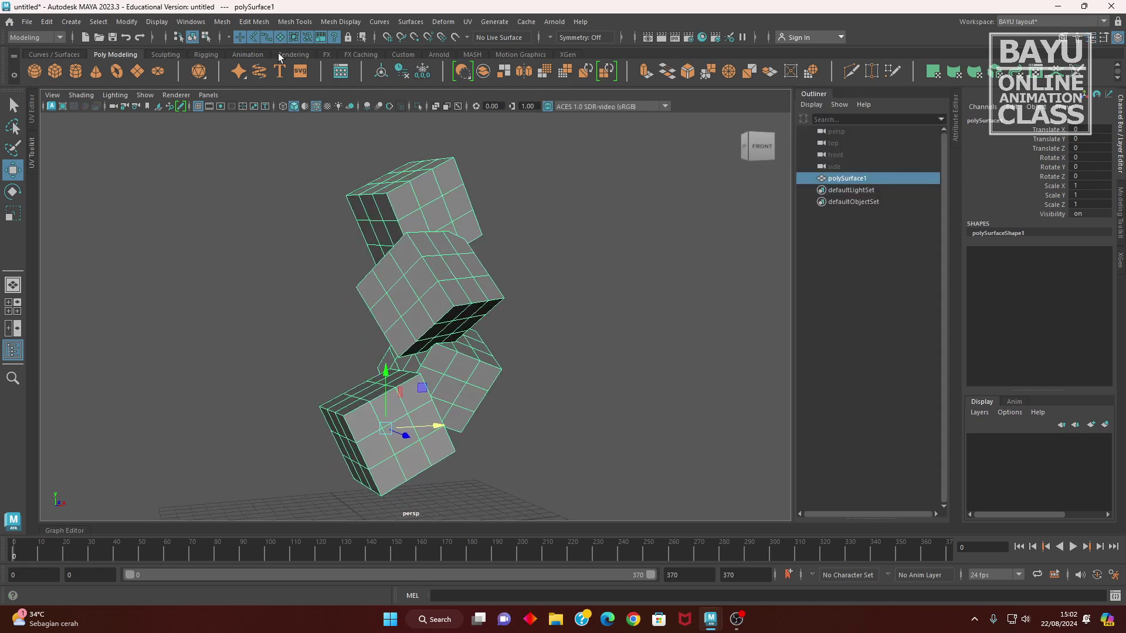
{"action": "left_click", "coordinate": [222, 22]}
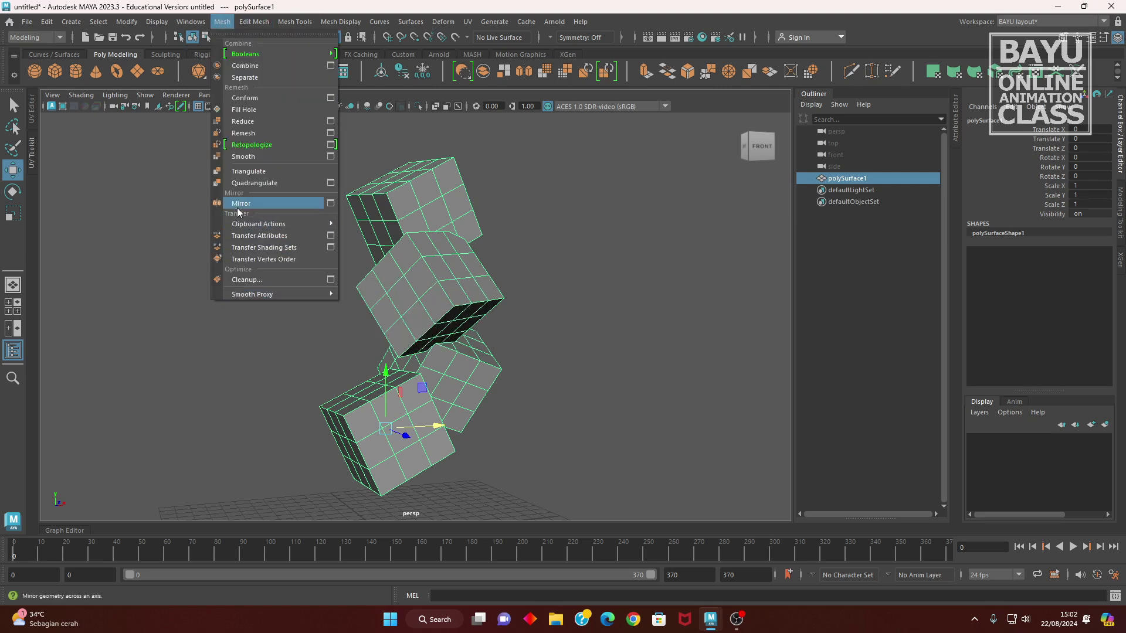
{"action": "left_click", "coordinate": [248, 171]}
{"action": "mouse_move", "coordinate": [230, 330]}
{"action": "left_mouse_down", "text": "alt"}
{"action": "mouse_move", "coordinate": [382, 347]}
{"action": "mouse_move", "coordinate": [213, 329]}
{"action": "left_mouse_up", "text": "alt"}
{"action": "left_click", "coordinate": [222, 21]}
{"action": "left_click_drag", "start_coordinate": [329, 252], "coordinate": [264, 275], "text": "alt"}
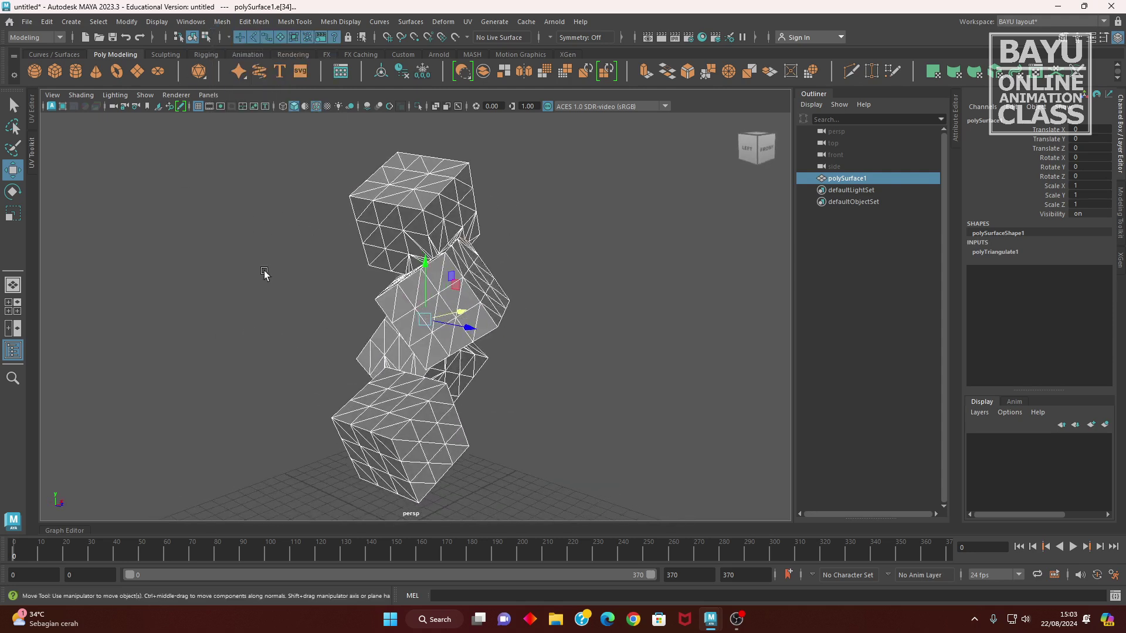
Reduce the triangulated mesh by 50 percent using the Percentage reduction method.
{"action": "left_click", "coordinate": [220, 23]}
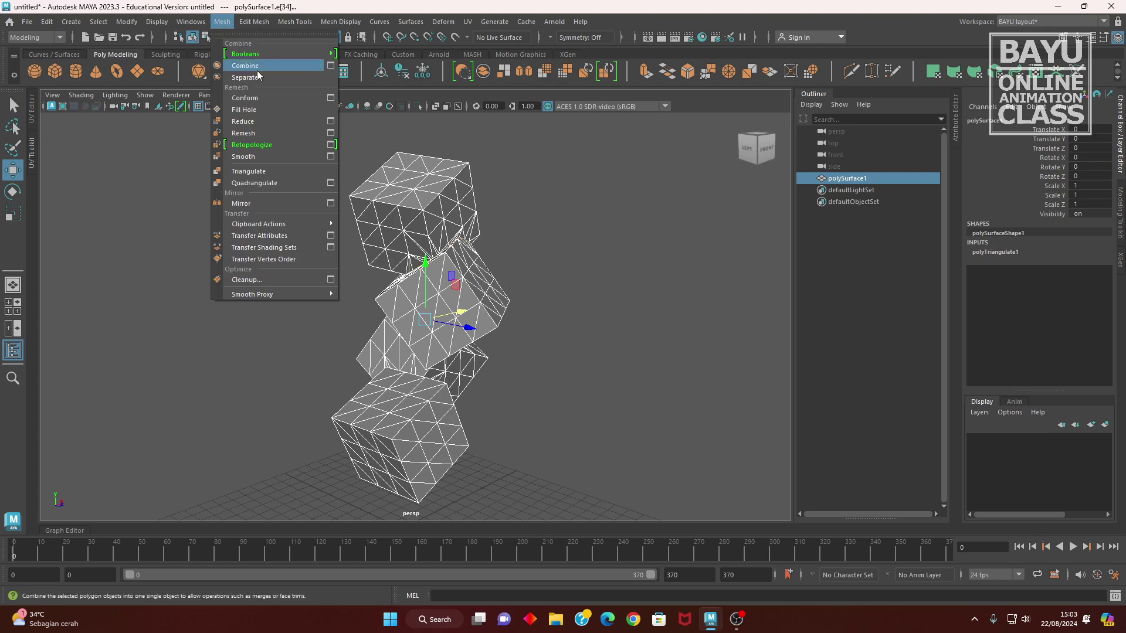
{"action": "left_click", "coordinate": [331, 121]}
{"action": "left_click_drag", "start_coordinate": [505, 197], "coordinate": [689, 195]}
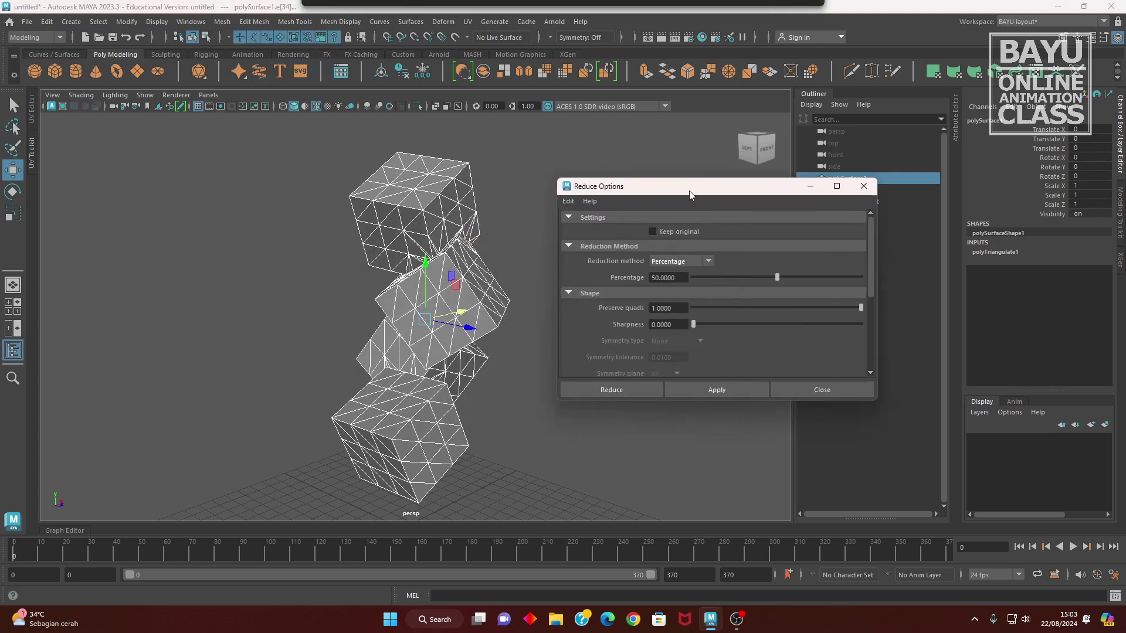
{"action": "middle_click_drag", "start_coordinate": [416, 362], "coordinate": [380, 349], "text": "alt"}
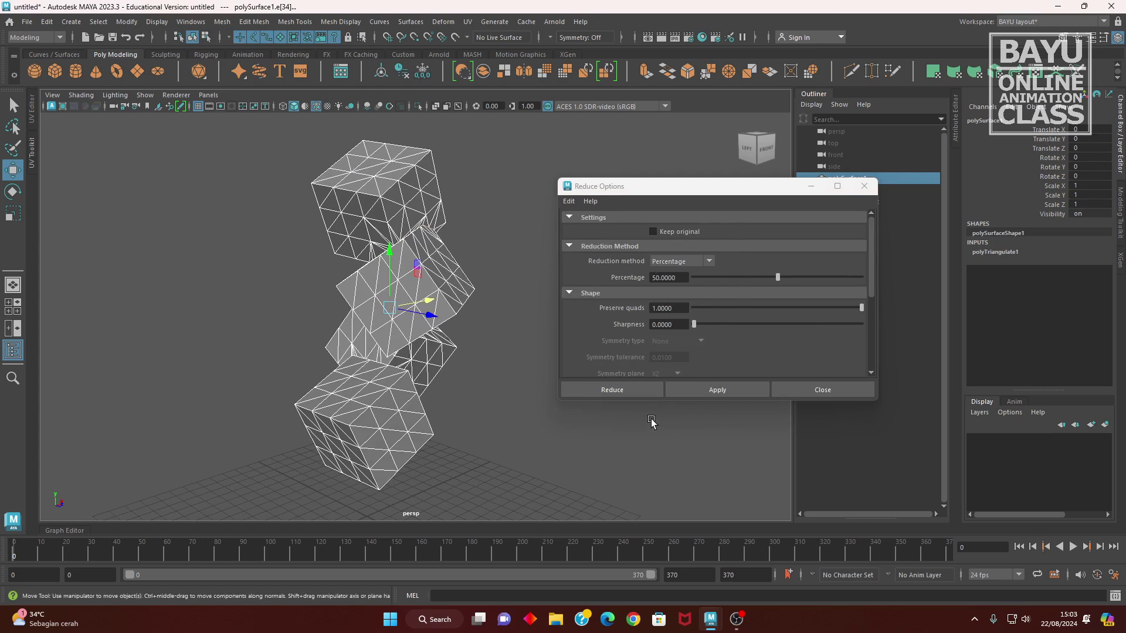
{"action": "left_click", "coordinate": [699, 390]}
{"action": "left_click_drag", "start_coordinate": [455, 390], "coordinate": [375, 378], "text": "alt"}
{"action": "left_click", "coordinate": [821, 392]}
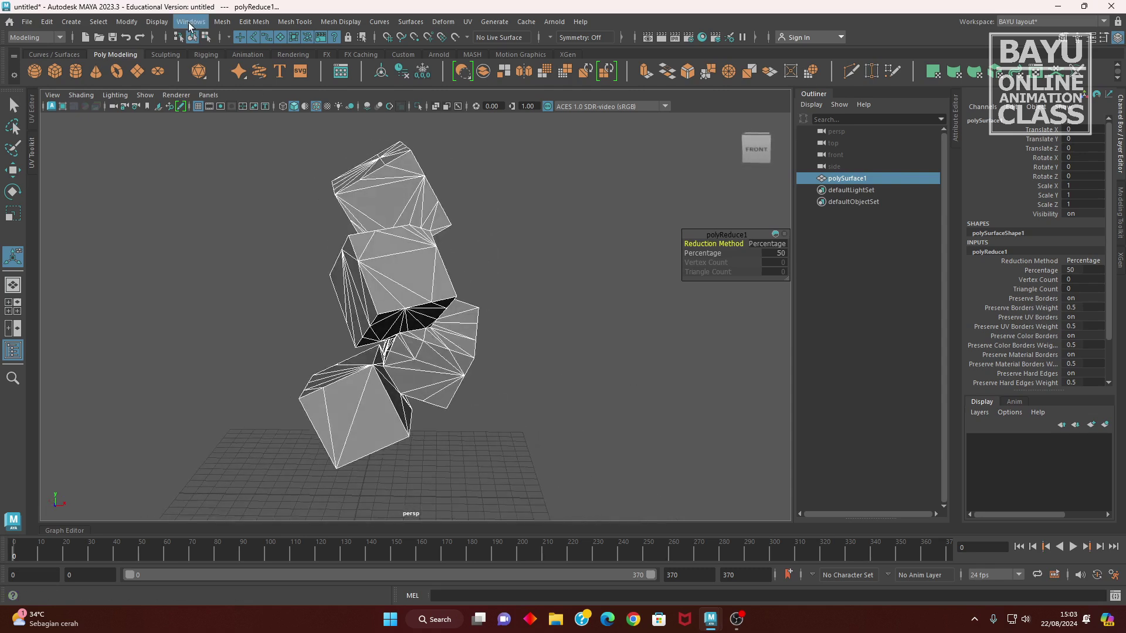
Retopologize the reduced mesh with a target face count of 800 and 10 percent tolerance.
{"action": "left_click", "coordinate": [190, 24]}
{"action": "mouse_move", "coordinate": [222, 22]}
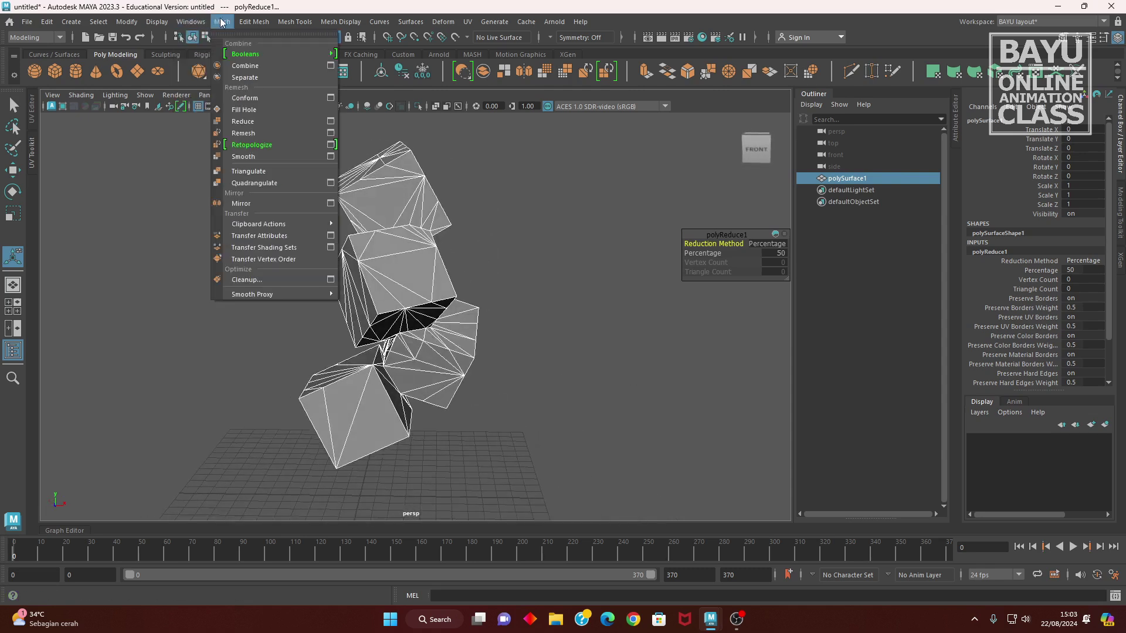
{"action": "left_click", "coordinate": [325, 144]}
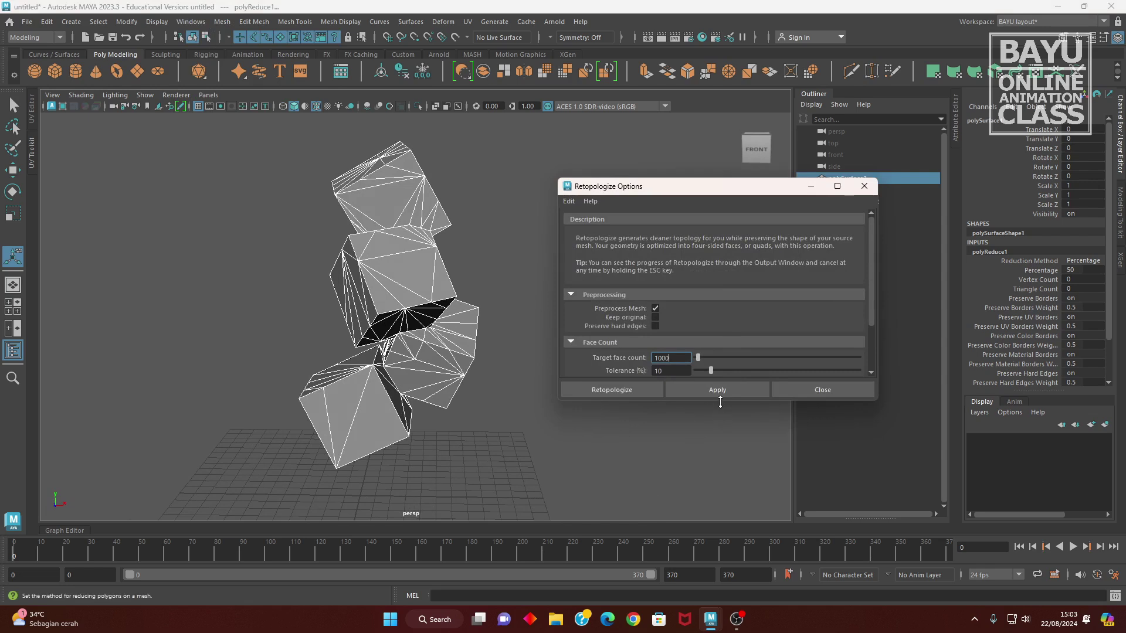
{"action": "left_click_drag", "start_coordinate": [720, 402], "coordinate": [720, 521]}
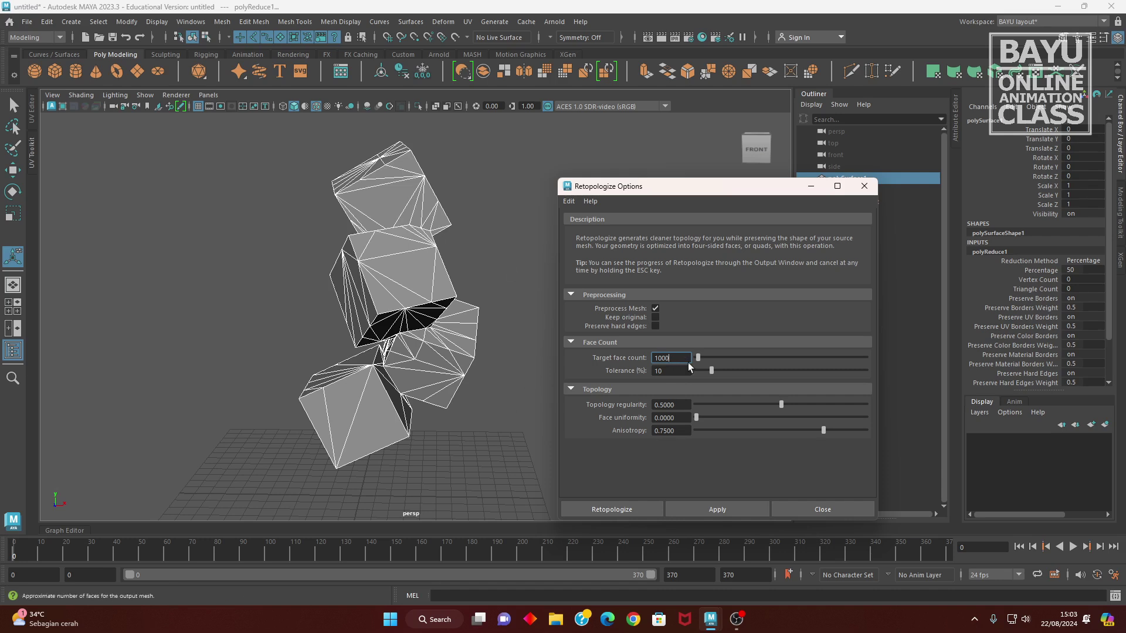
{"action": "type", "text": "80"}
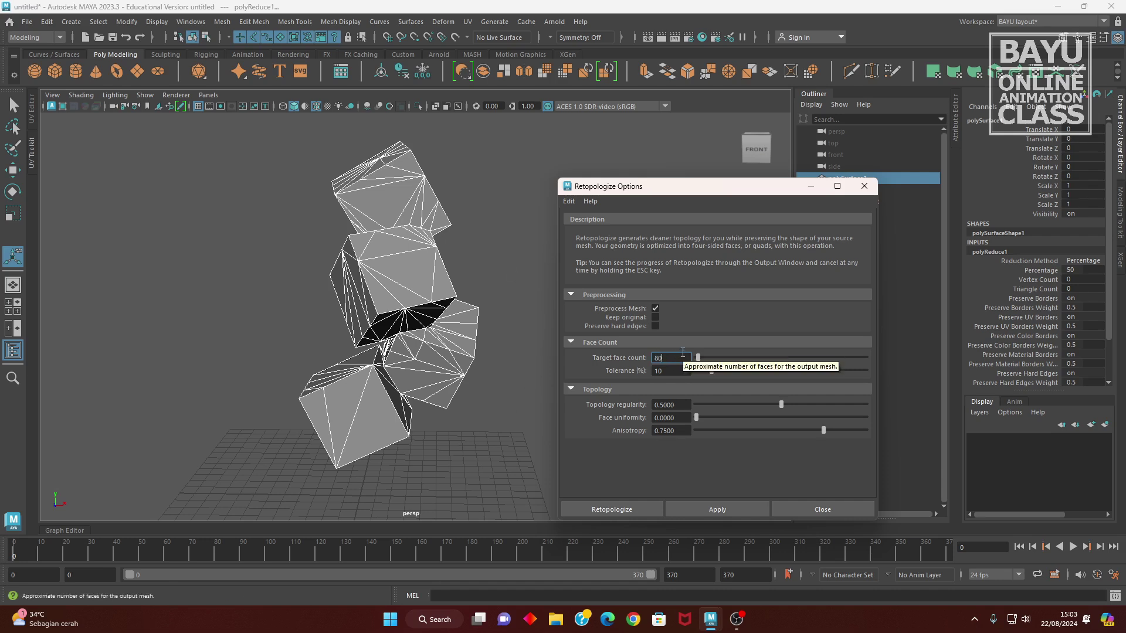
{"action": "left_click", "coordinate": [707, 507]}
{"action": "left_click_drag", "start_coordinate": [460, 435], "coordinate": [387, 182], "text": "alt"}
{"action": "right_click_drag", "start_coordinate": [411, 486], "coordinate": [464, 505]}
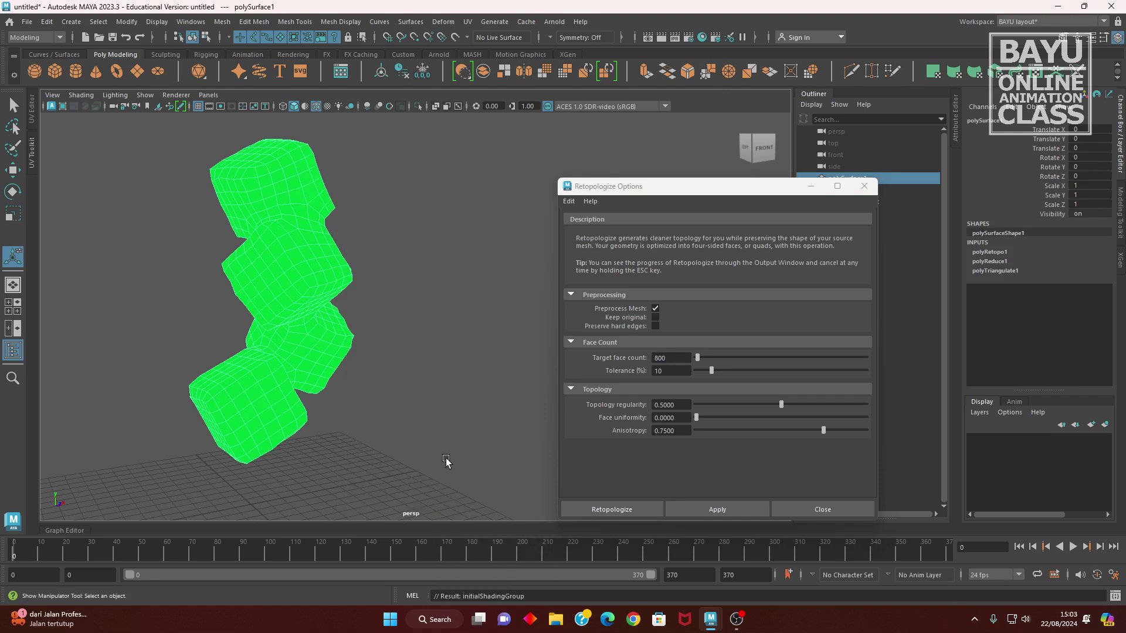
{"action": "left_click", "coordinate": [447, 480]}
{"action": "left_click_drag", "start_coordinate": [447, 480], "coordinate": [268, 416], "text": "alt"}
{"action": "left_click_drag", "start_coordinate": [412, 468], "coordinate": [358, 308], "text": "alt"}
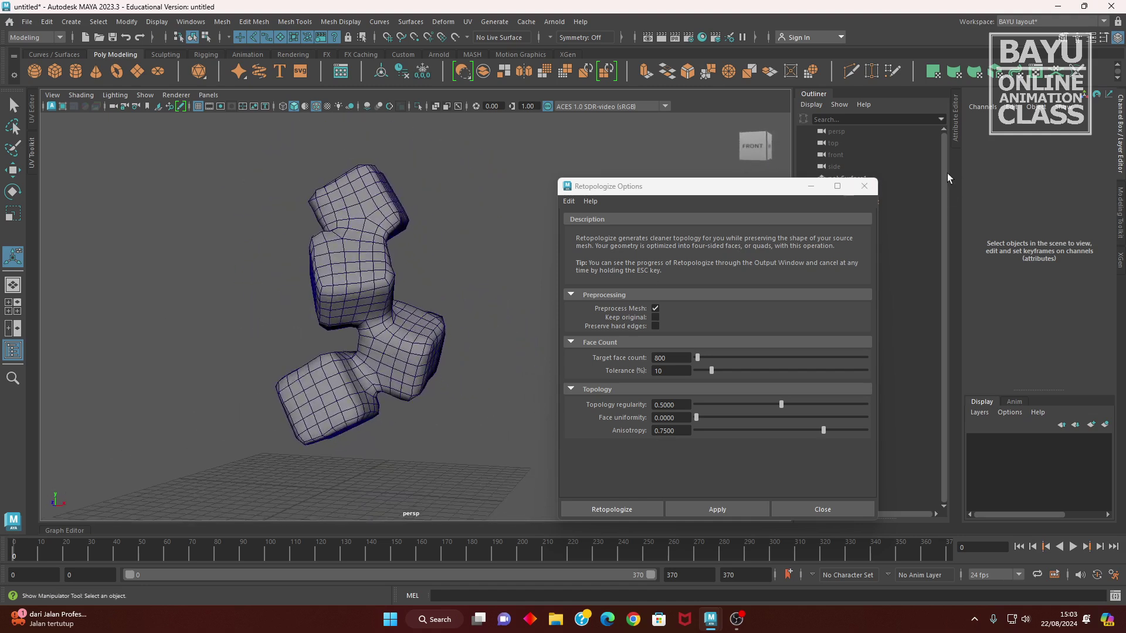
{"action": "left_click", "coordinate": [870, 189]}
{"action": "left_click_drag", "start_coordinate": [492, 351], "coordinate": [464, 376], "text": "alt"}
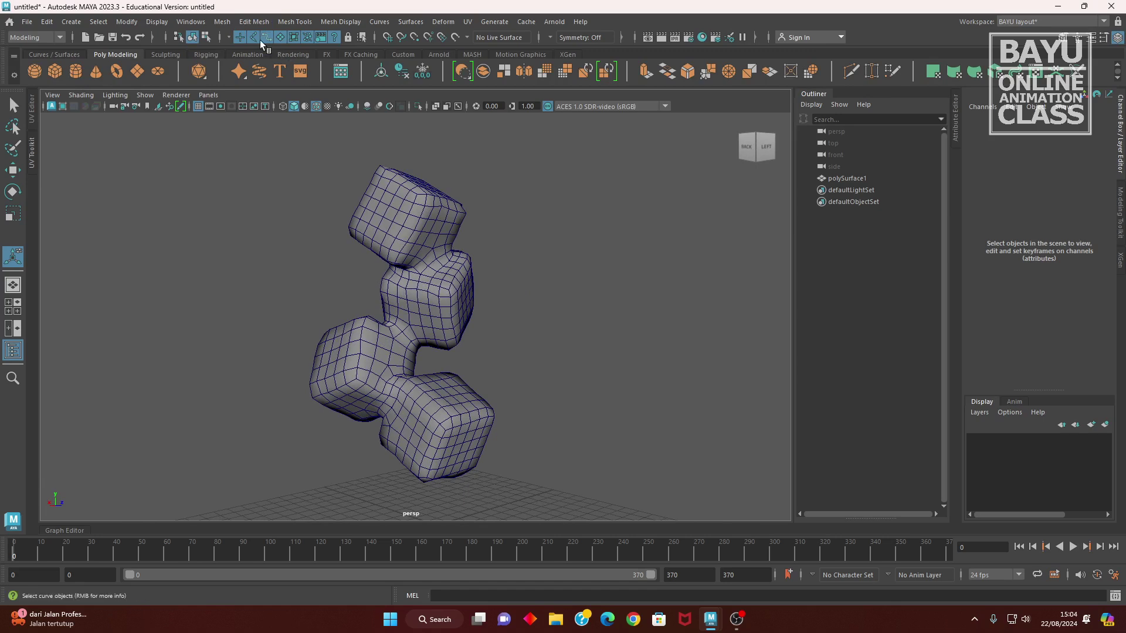
Try remeshing the mesh with automatic max edge length and a 20 percent collapse threshold, and undo the remesh.
{"action": "left_click", "coordinate": [222, 23]}
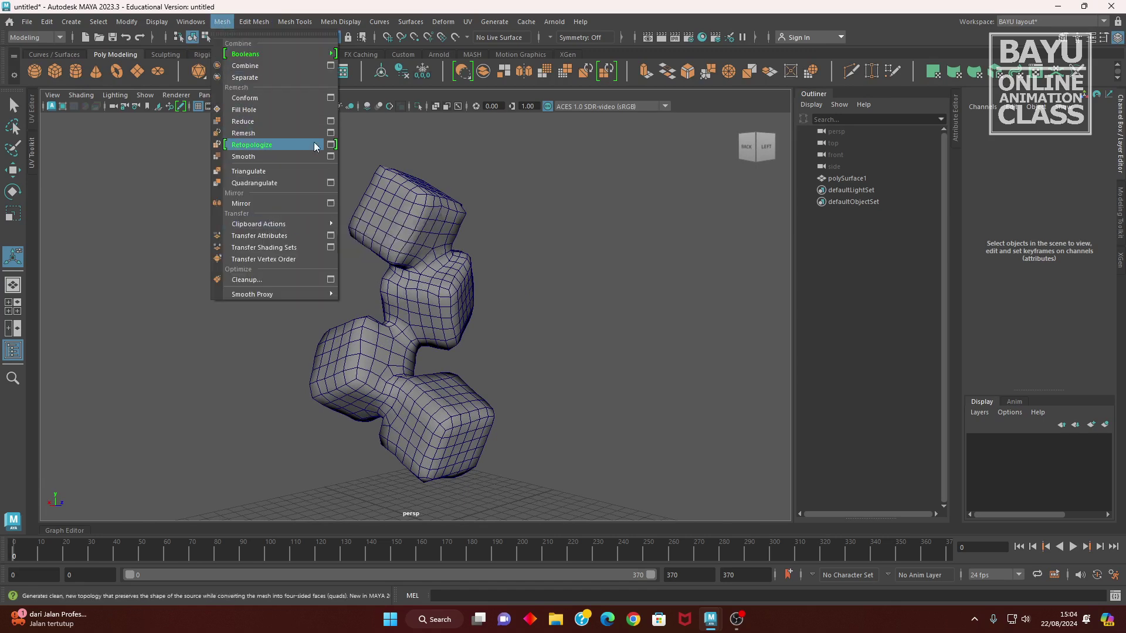
{"action": "left_click", "coordinate": [330, 132]}
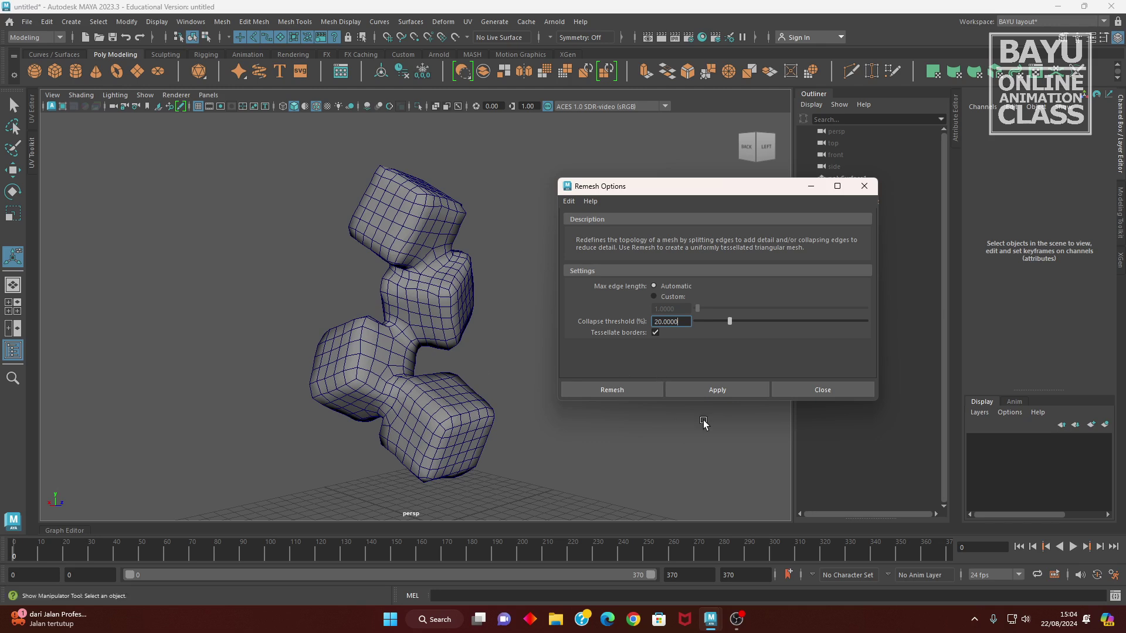
{"action": "left_click", "coordinate": [715, 390]}
{"action": "left_click", "coordinate": [495, 427]}
{"action": "left_click", "coordinate": [723, 387]}
{"action": "left_click_drag", "start_coordinate": [428, 412], "coordinate": [381, 404], "text": "alt"}
{"action": "left_click_drag", "start_coordinate": [487, 276], "coordinate": [463, 393], "text": "alt"}
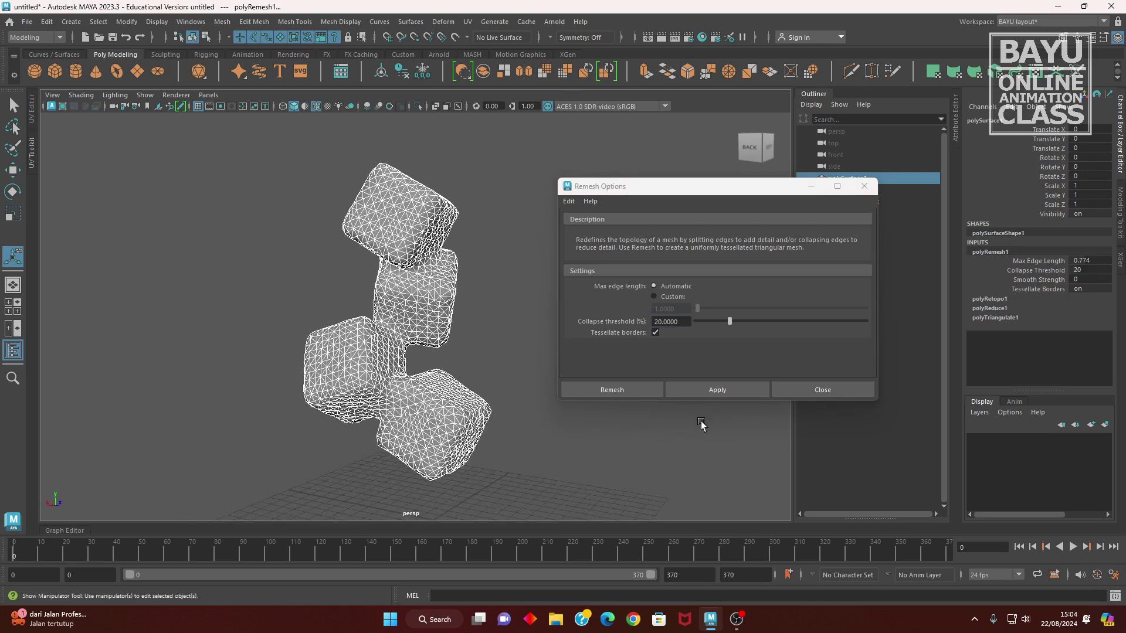
{"action": "key", "text": "ctrl+z"}
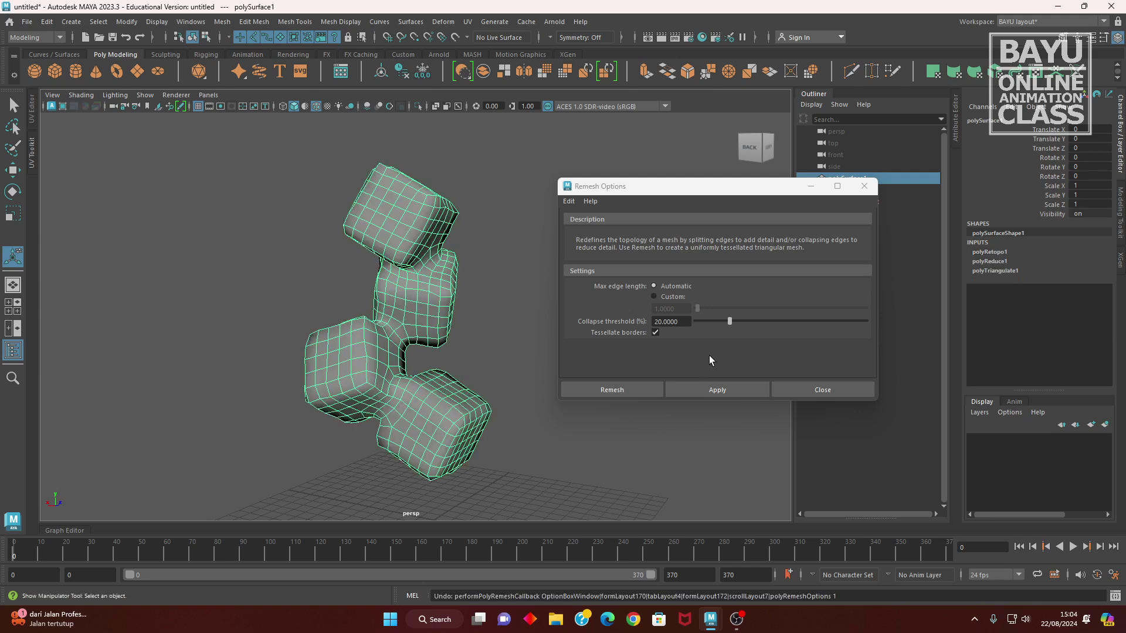
Remesh the mesh with automatic max edge length and a collapse threshold of 50 percent.
{"action": "left_click_drag", "start_coordinate": [447, 400], "coordinate": [452, 391], "text": "alt"}
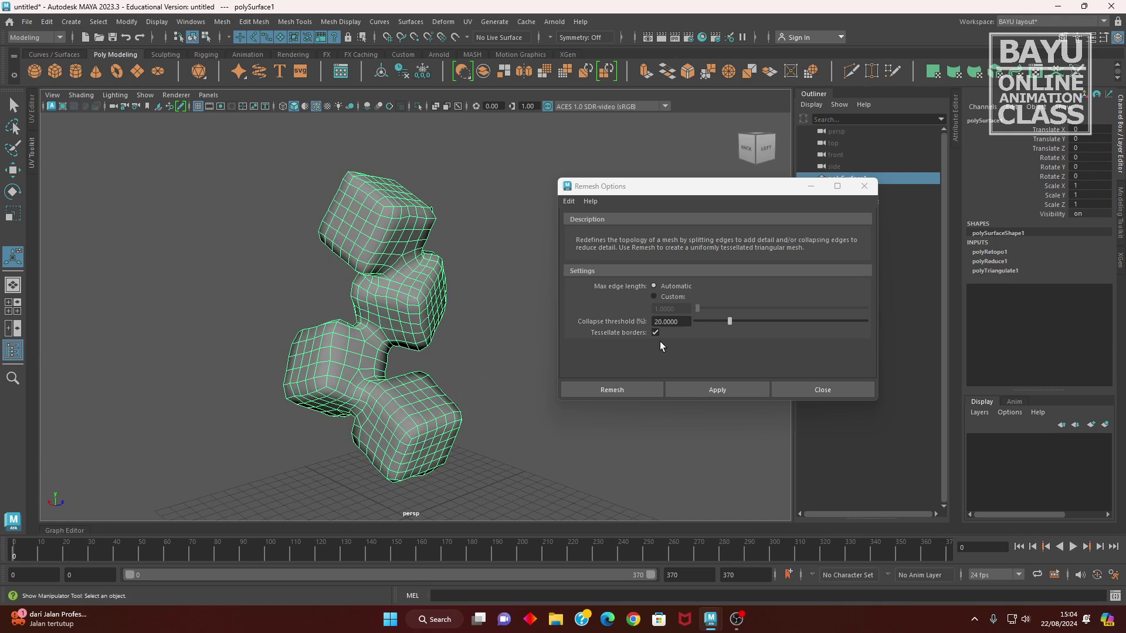
{"action": "left_click_drag", "start_coordinate": [688, 322], "coordinate": [611, 318]}
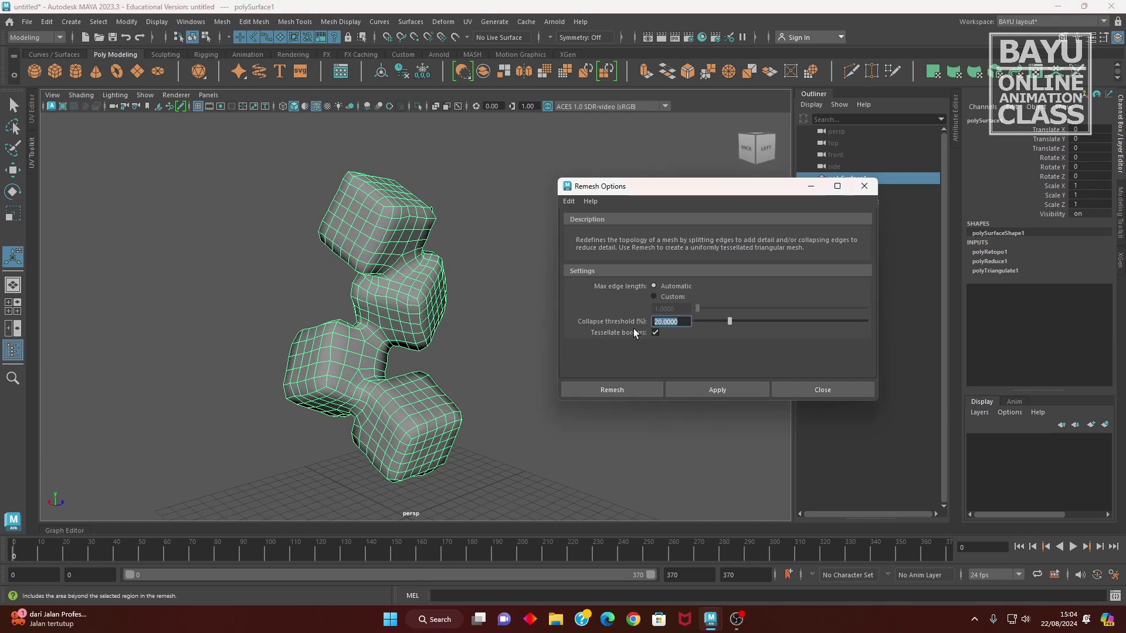
{"action": "type", "text": "50"}
{"action": "key", "text": "Return"}
{"action": "left_click", "coordinate": [702, 389]}
{"action": "left_click_drag", "start_coordinate": [548, 358], "coordinate": [399, 434], "text": "alt"}
Retopologize the remeshed object again with a target face count of 800.
{"action": "left_click", "coordinate": [222, 22]}
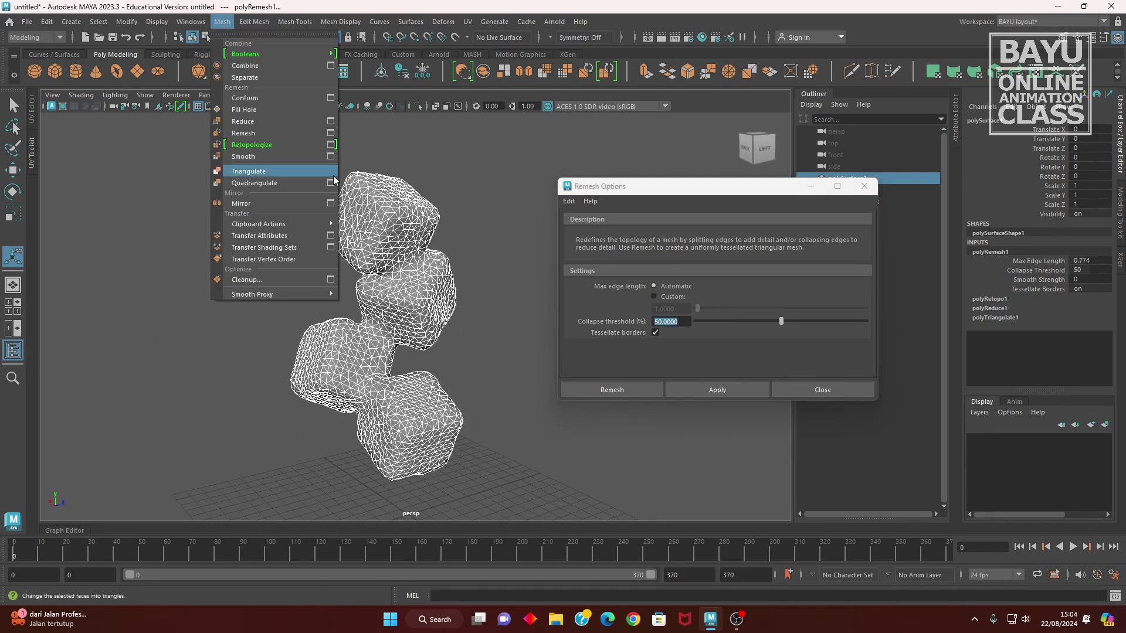
{"action": "left_click", "coordinate": [331, 145]}
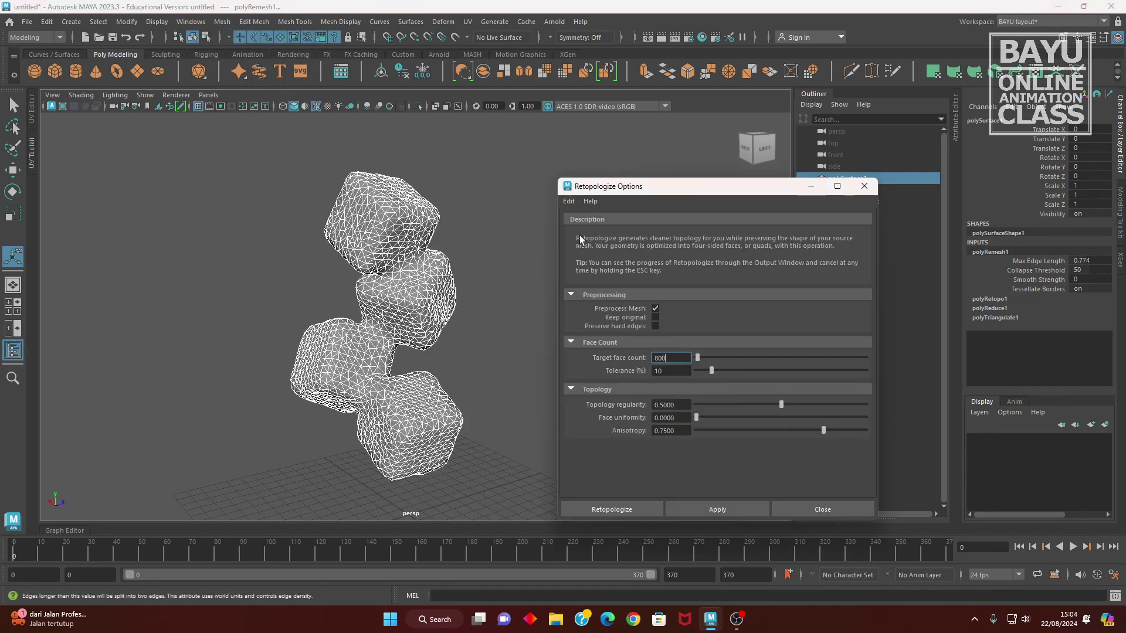
{"action": "double_click", "coordinate": [667, 358]}
{"action": "type", "text": "800"}
{"action": "left_click", "coordinate": [707, 506]}
{"action": "left_click_drag", "start_coordinate": [528, 460], "coordinate": [460, 377], "text": "alt"}
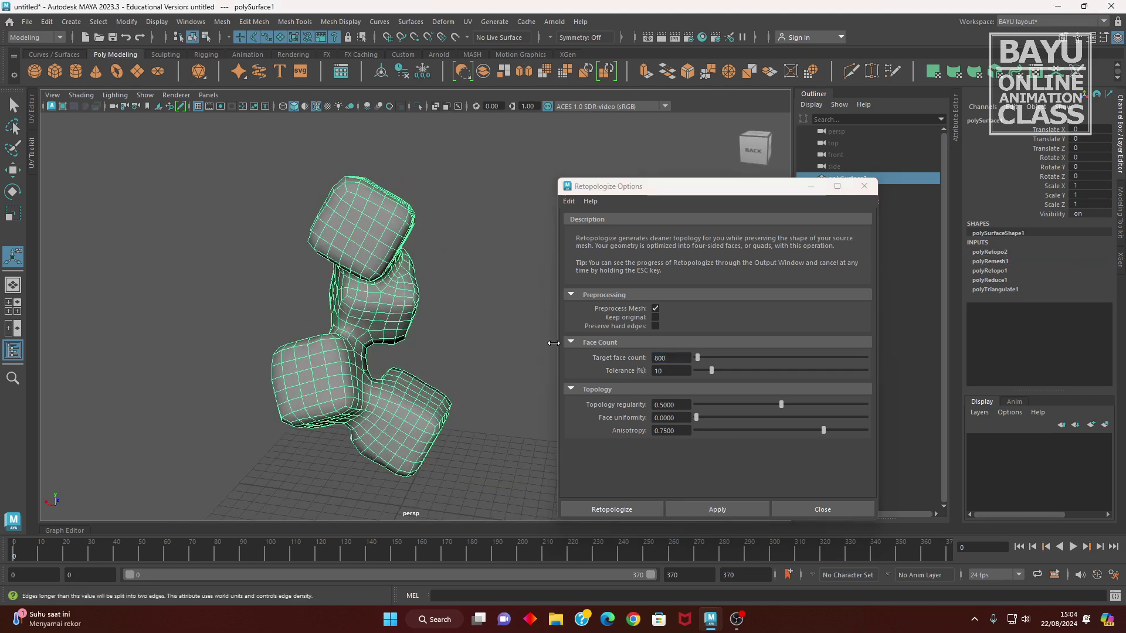
{"action": "left_click_drag", "start_coordinate": [523, 353], "coordinate": [382, 359], "text": "alt"}
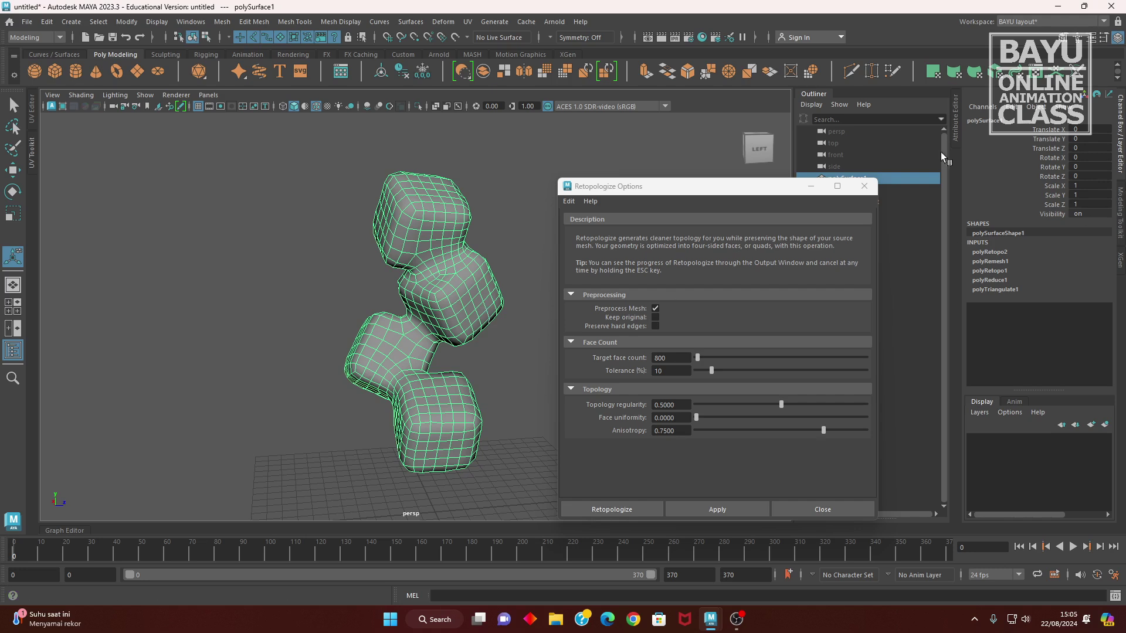
{"action": "left_click", "coordinate": [865, 186]}
Examine the edge flow of the retopologized mesh around the upper cubes.
{"action": "middle_click_drag", "start_coordinate": [403, 343], "coordinate": [420, 337], "text": "alt"}
{"action": "left_click", "coordinate": [586, 371]}
{"action": "left_click", "coordinate": [403, 316]}
{"action": "left_click_drag", "start_coordinate": [496, 261], "coordinate": [651, 306], "text": "alt"}
{"action": "middle_click_drag", "start_coordinate": [651, 306], "coordinate": [631, 326], "text": "alt"}
{"action": "left_click_drag", "start_coordinate": [631, 326], "coordinate": [573, 301], "text": "alt"}
{"action": "middle_click_drag", "start_coordinate": [573, 302], "coordinate": [552, 344], "text": "alt"}
{"action": "right_click_drag", "start_coordinate": [411, 311], "coordinate": [630, 334], "text": "alt"}
{"action": "middle_click_drag", "start_coordinate": [573, 276], "coordinate": [540, 329], "text": "alt"}
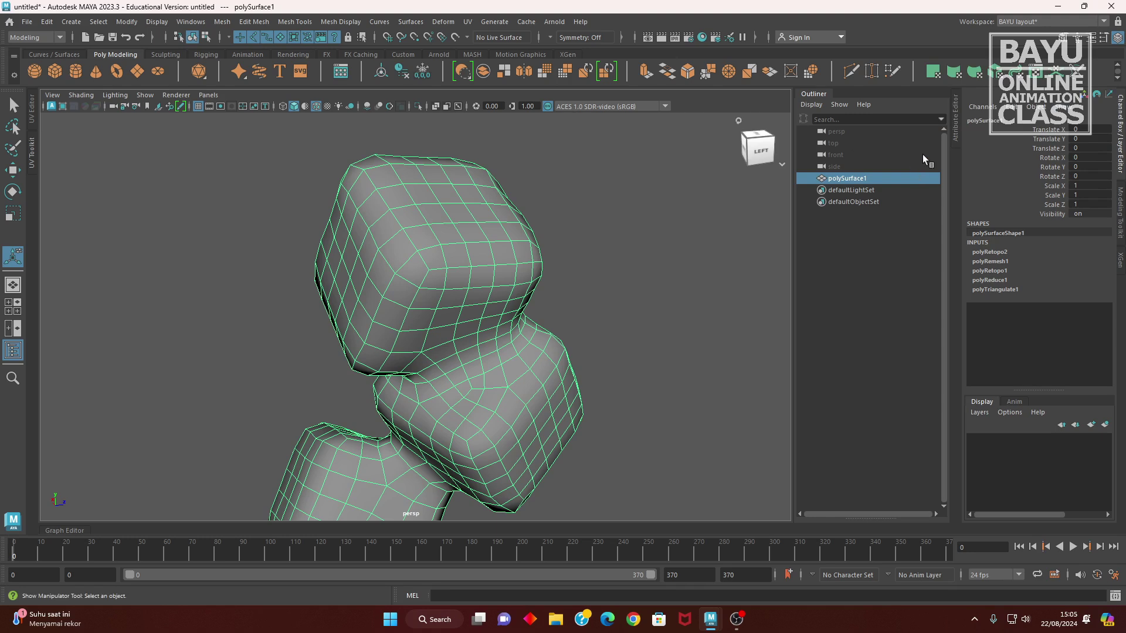
Show the Modeling Toolkit in place of the Channel Box.
{"action": "left_click", "coordinate": [1093, 40]}
{"action": "left_click", "coordinate": [1093, 41]}
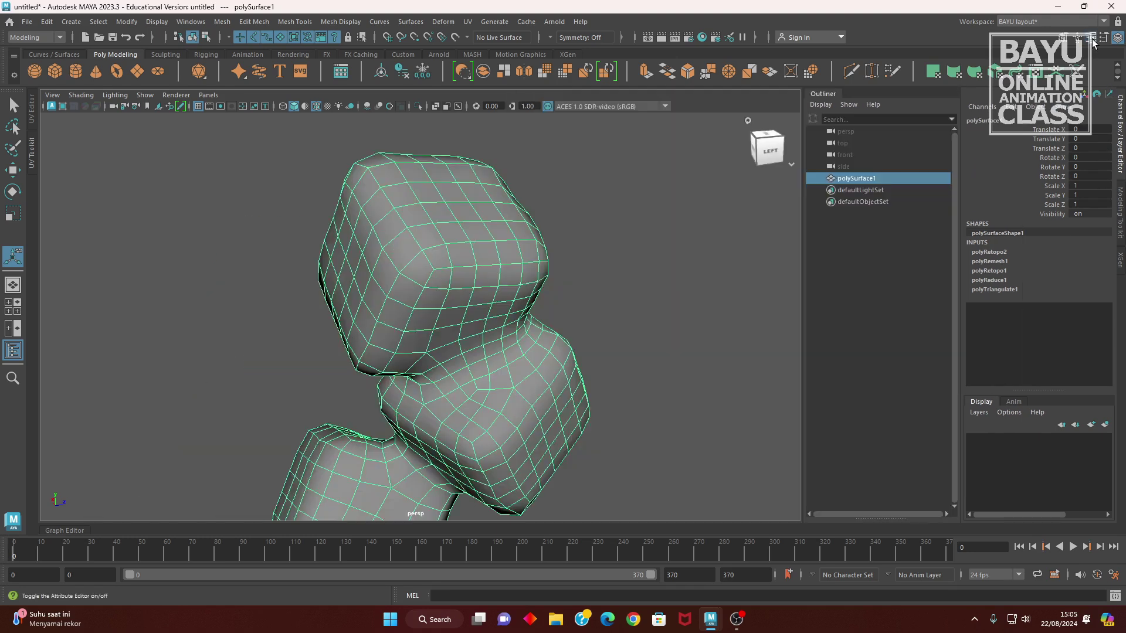
{"action": "left_click", "coordinate": [1064, 38]}
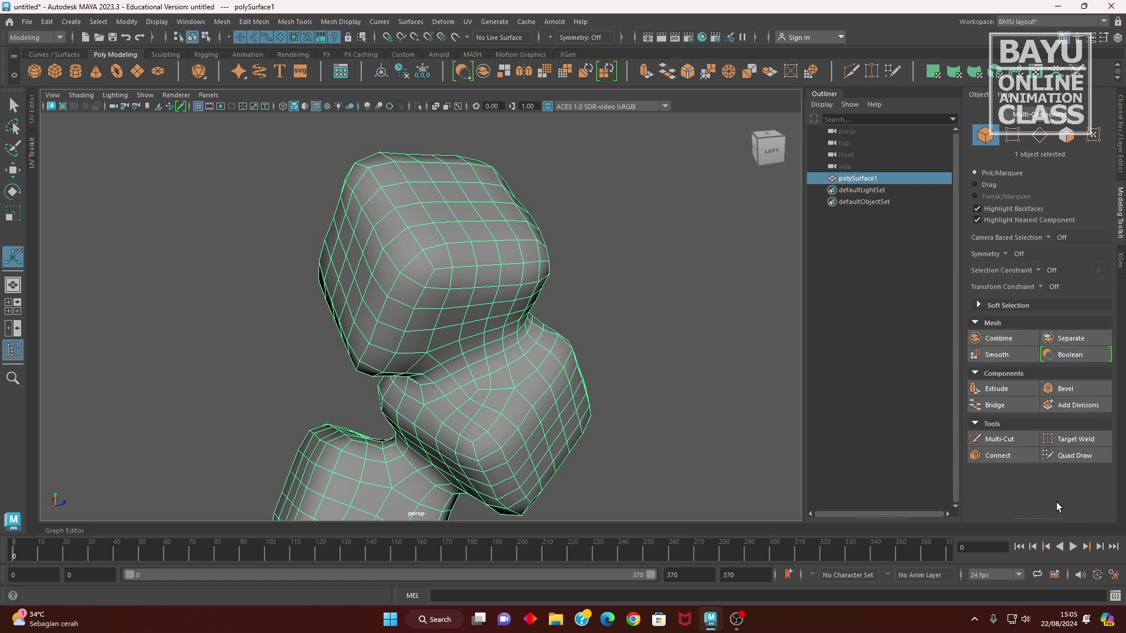
{"action": "mouse_move", "coordinate": [452, 282]}
{"action": "left_mouse_down", "text": "alt"}
{"action": "mouse_move", "coordinate": [485, 283]}
{"action": "mouse_move", "coordinate": [460, 306]}
{"action": "left_mouse_up", "text": "alt"}
{"action": "left_click", "coordinate": [1072, 456]}
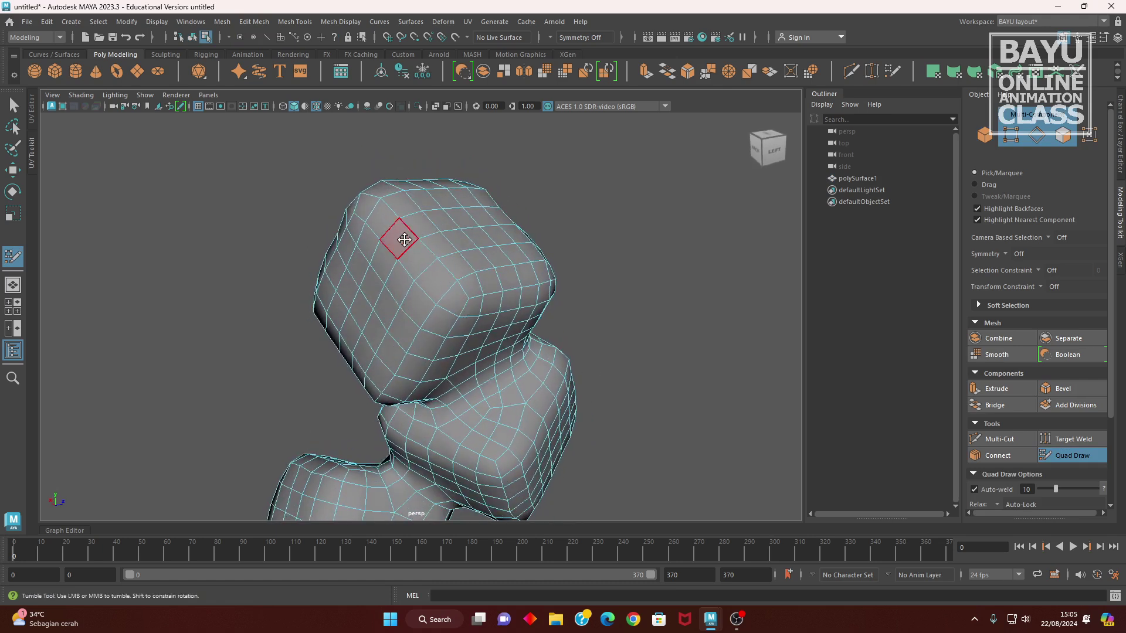
{"action": "left_click", "coordinate": [1061, 456]}
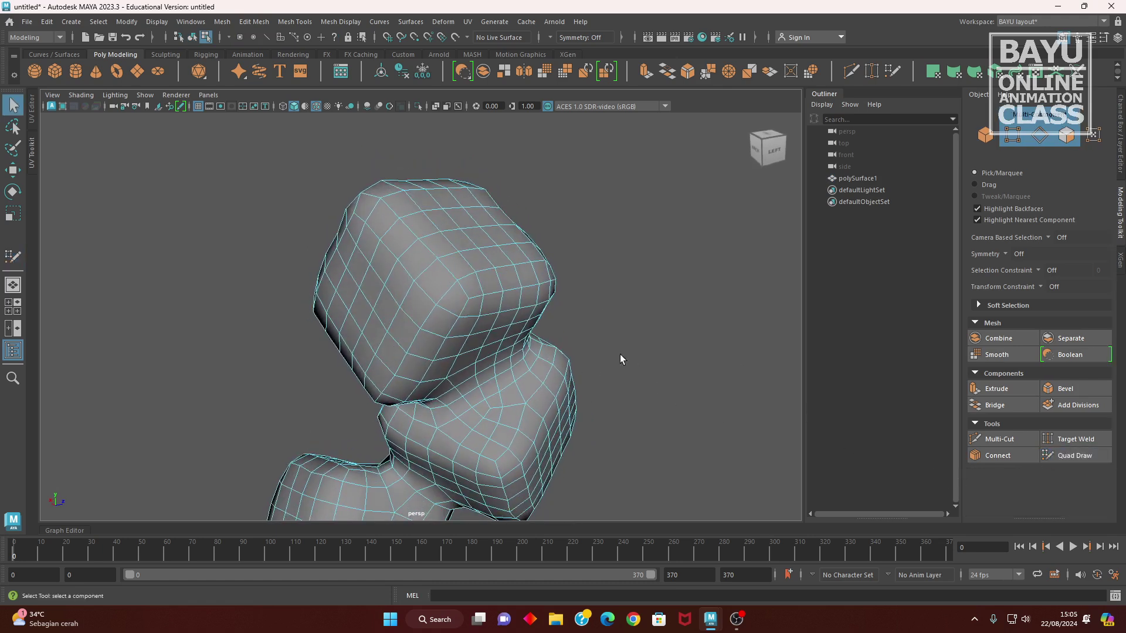
{"action": "left_click_drag", "start_coordinate": [620, 354], "coordinate": [550, 313], "text": "alt"}
{"action": "right_click_drag", "start_coordinate": [600, 189], "coordinate": [643, 187]}
{"action": "left_click", "coordinate": [642, 187]}
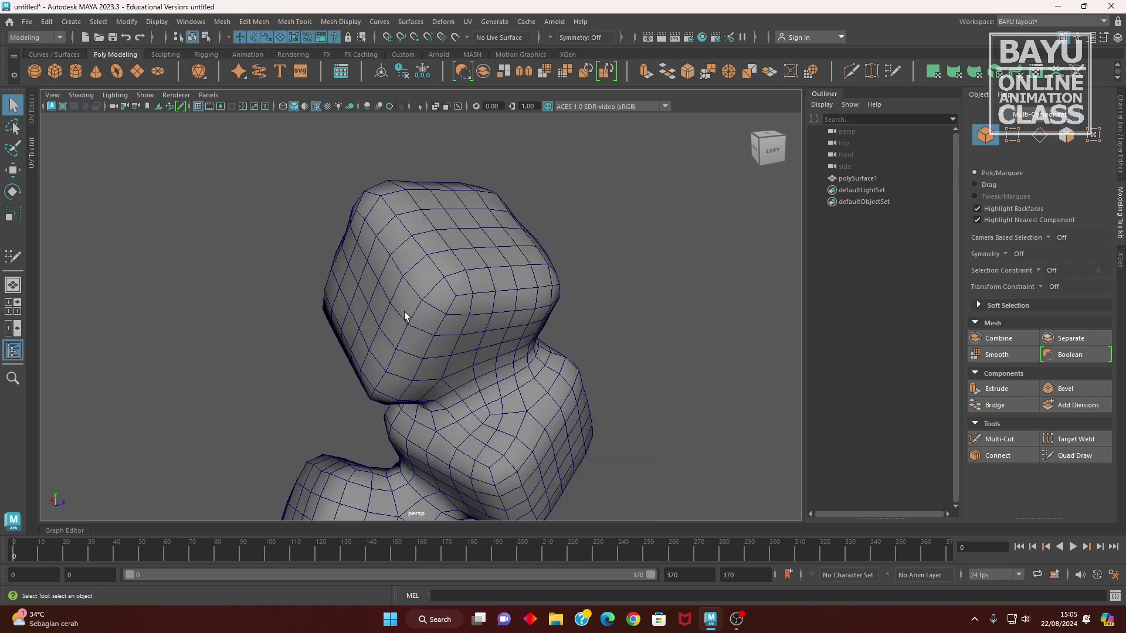
Select the retopologized mesh and make it a live surface.
{"action": "left_click", "coordinate": [403, 312]}
{"action": "middle_click_drag", "start_coordinate": [536, 304], "coordinate": [513, 271], "text": "alt"}
{"action": "right_click_drag", "start_coordinate": [578, 250], "coordinate": [547, 252], "text": "alt"}
{"action": "middle_click_drag", "start_coordinate": [548, 252], "coordinate": [538, 263], "text": "alt"}
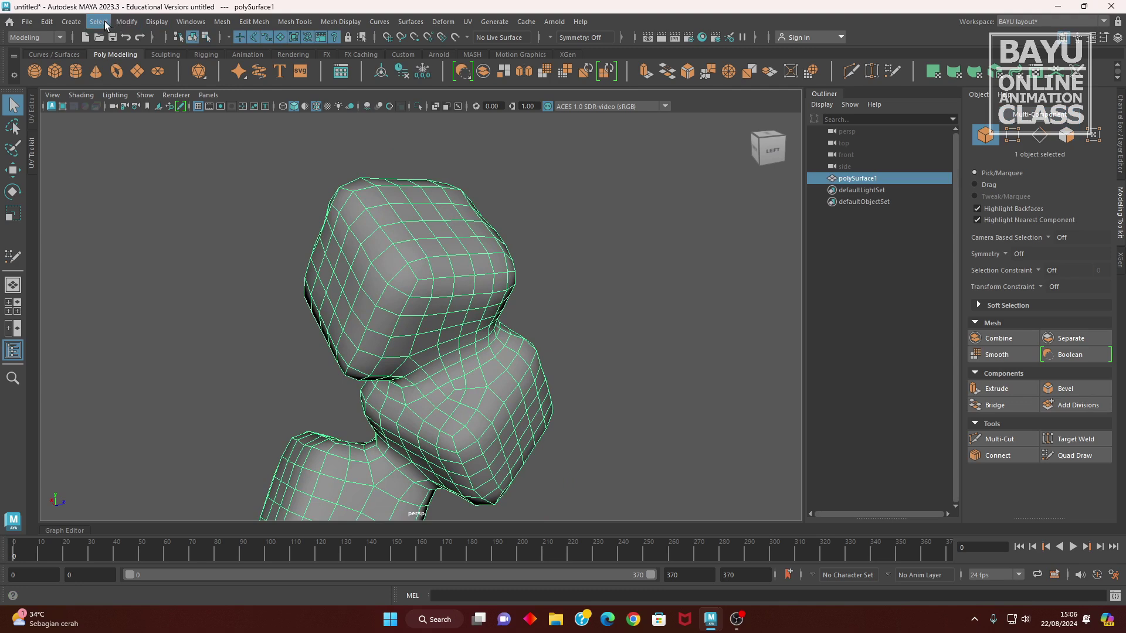
{"action": "left_click", "coordinate": [194, 25]}
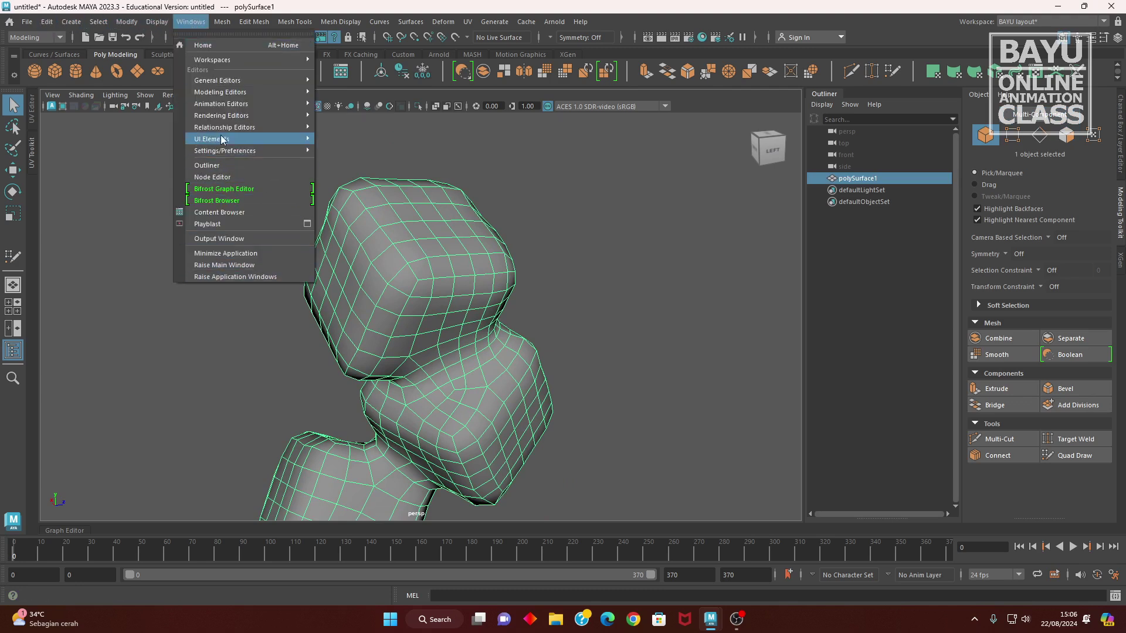
{"action": "mouse_move", "coordinate": [139, 24]}
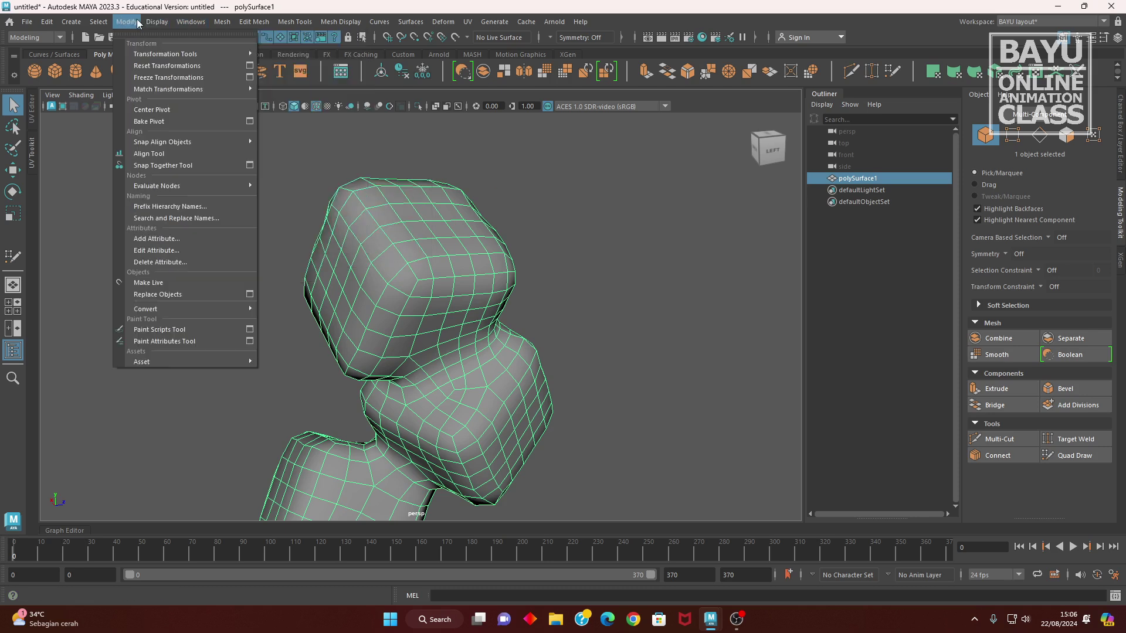
{"action": "mouse_move", "coordinate": [53, 21]}
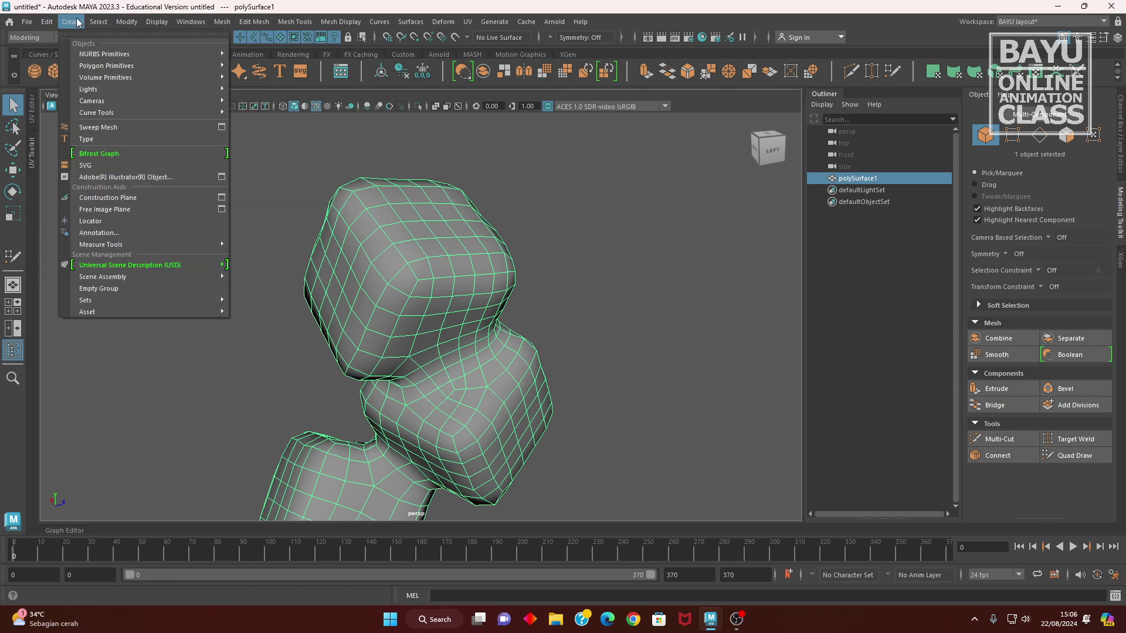
{"action": "mouse_move", "coordinate": [93, 23]}
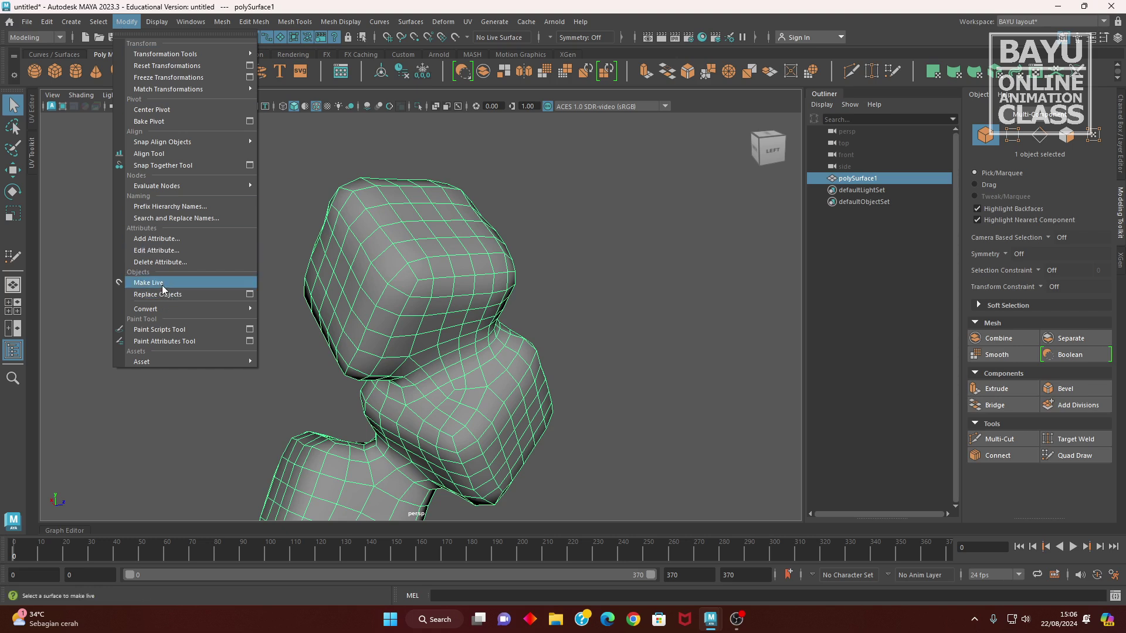
{"action": "left_click", "coordinate": [149, 282]}
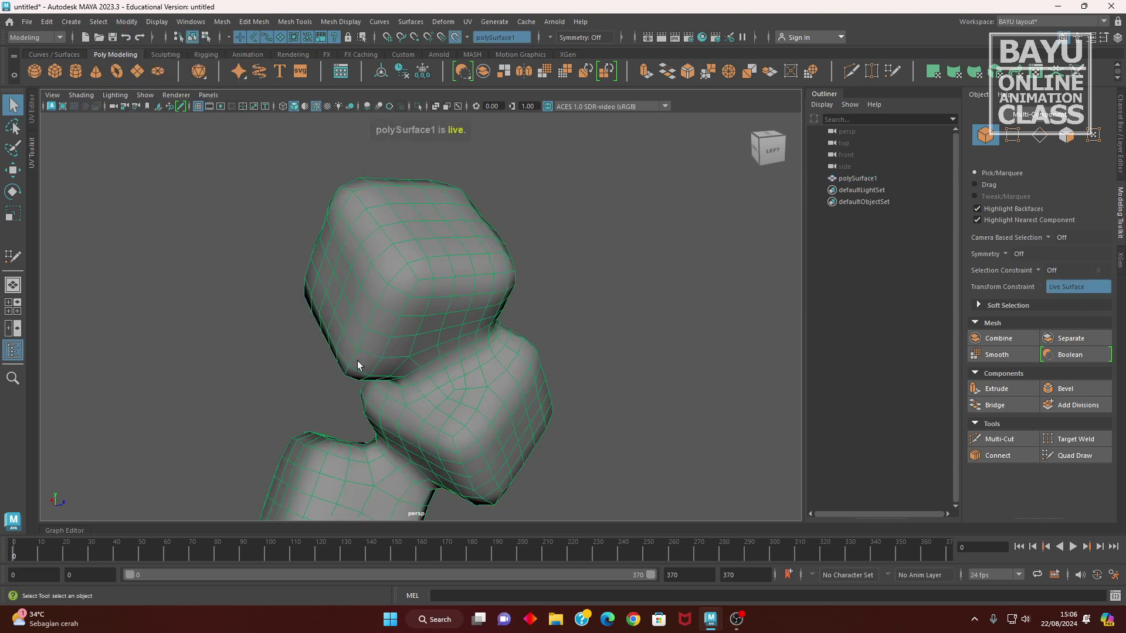
Activate Quad Draw and place four dots in a quad layout on the topmost cube of the live surface.
{"action": "left_click", "coordinate": [1073, 455]}
{"action": "left_click_drag", "start_coordinate": [422, 328], "coordinate": [389, 322], "text": "alt"}
{"action": "middle_click_drag", "start_coordinate": [414, 266], "coordinate": [414, 322], "text": "alt"}
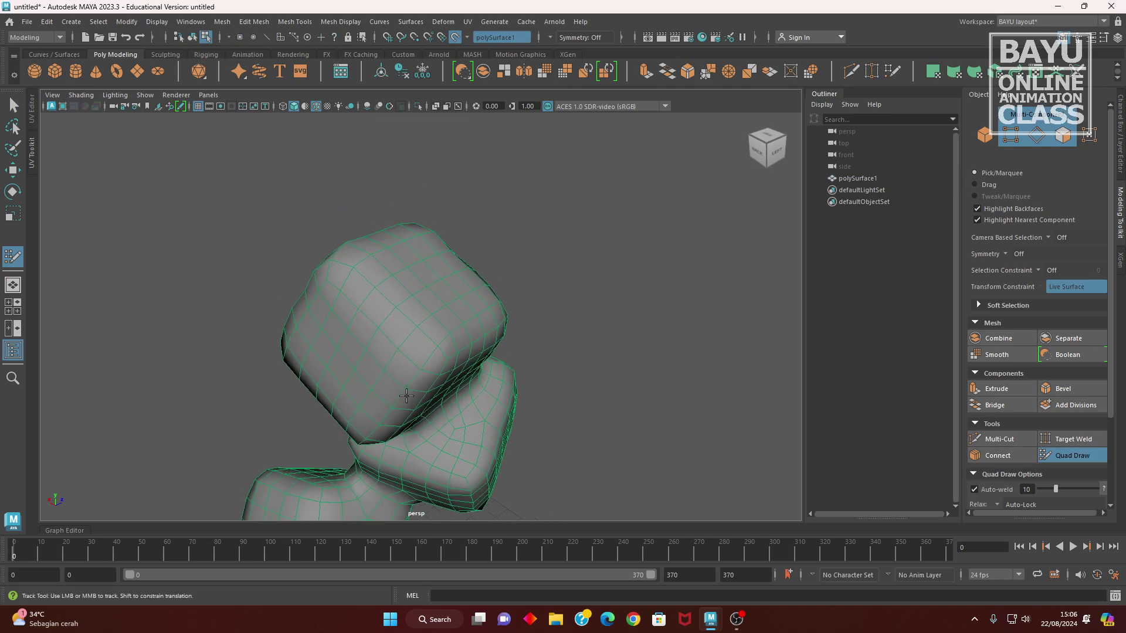
{"action": "left_click_drag", "start_coordinate": [415, 322], "coordinate": [358, 328], "text": "alt"}
{"action": "scroll", "coordinate": [425, 346], "scroll_direction": "up", "scroll_amount": 3}
{"action": "middle_click_drag", "start_coordinate": [424, 346], "coordinate": [426, 355], "text": "alt"}
{"action": "left_click_drag", "start_coordinate": [426, 355], "coordinate": [391, 241], "text": "alt"}
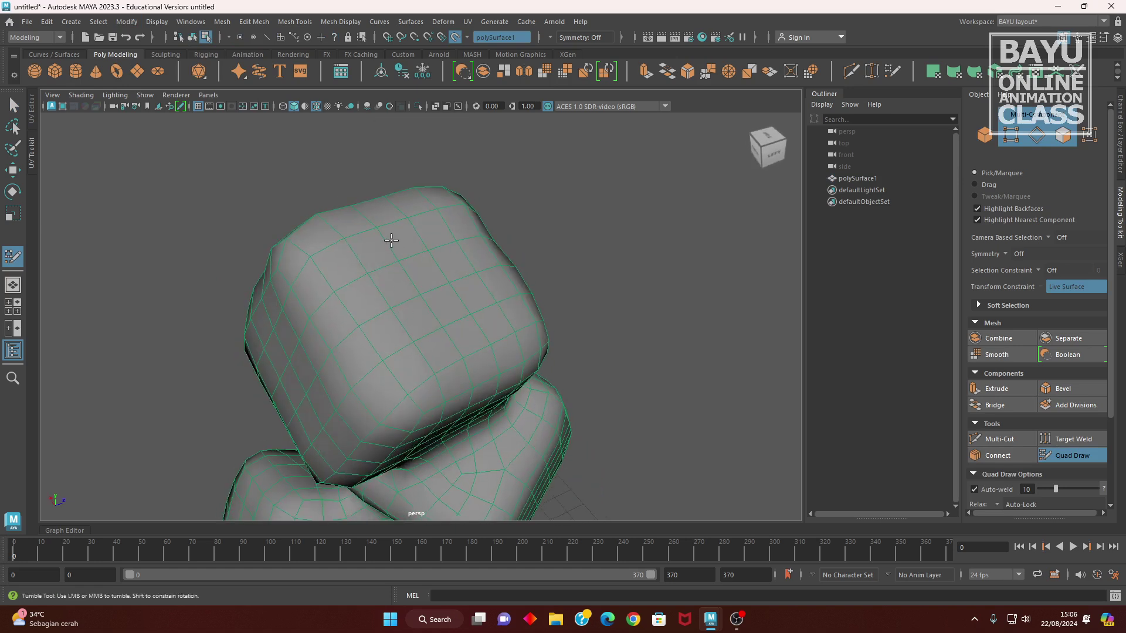
{"action": "left_click", "coordinate": [421, 213]}
{"action": "left_click", "coordinate": [443, 244]}
{"action": "left_click", "coordinate": [401, 261]}
{"action": "left_click_drag", "start_coordinate": [421, 266], "coordinate": [455, 279], "text": "alt"}
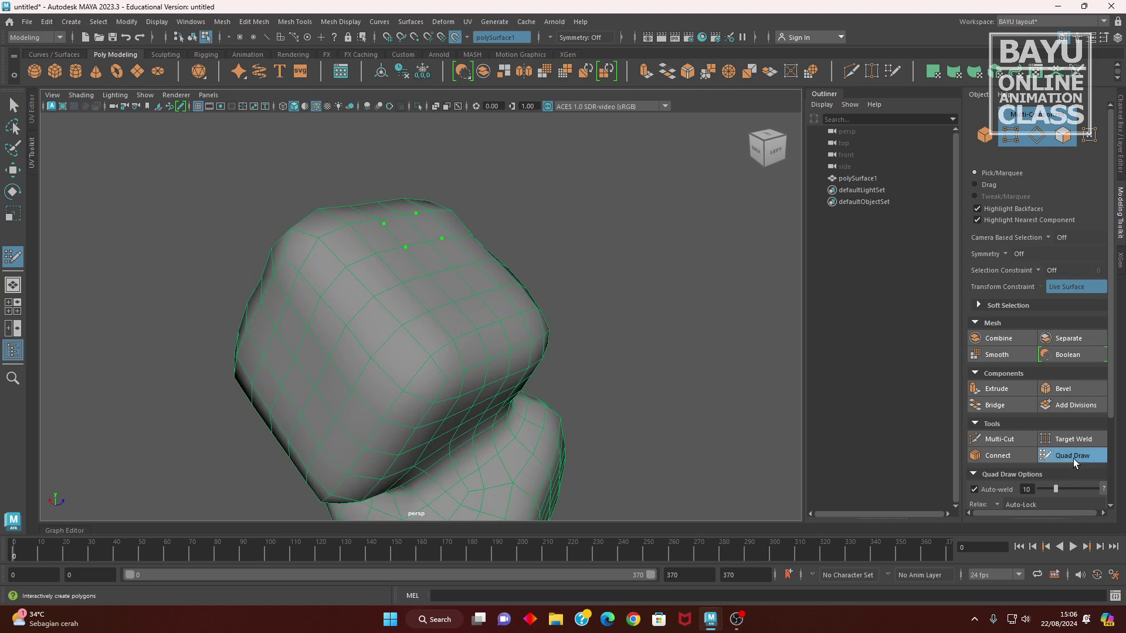
Add two more dots beside the first four and fill the six dots as two adjoining quads.
{"action": "left_click_drag", "start_coordinate": [1110, 376], "coordinate": [1106, 493]}
{"action": "left_click_drag", "start_coordinate": [484, 374], "coordinate": [410, 322], "text": "alt"}
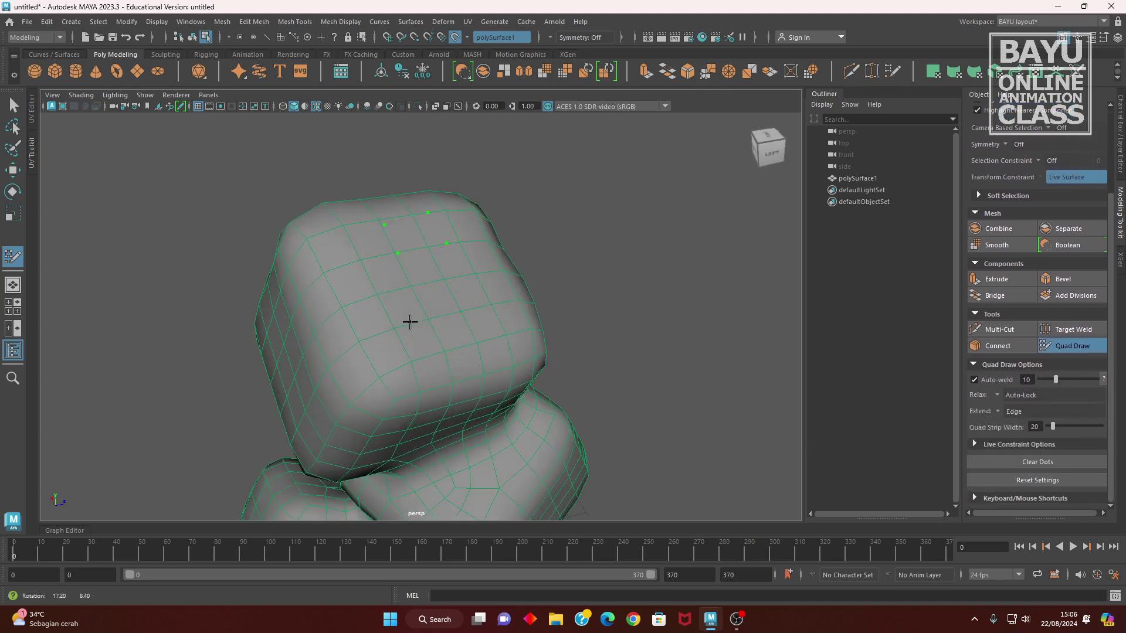
{"action": "left_click", "coordinate": [465, 276]}
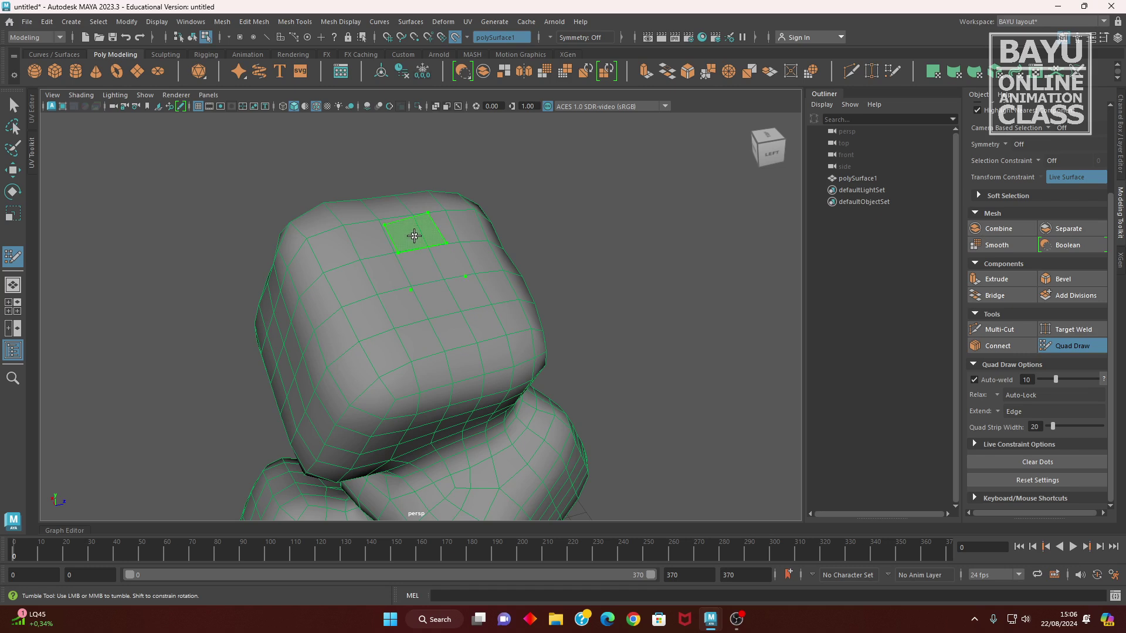
{"action": "left_click", "coordinate": [415, 233], "text": "shift"}
{"action": "left_click", "coordinate": [433, 264], "text": "shift"}
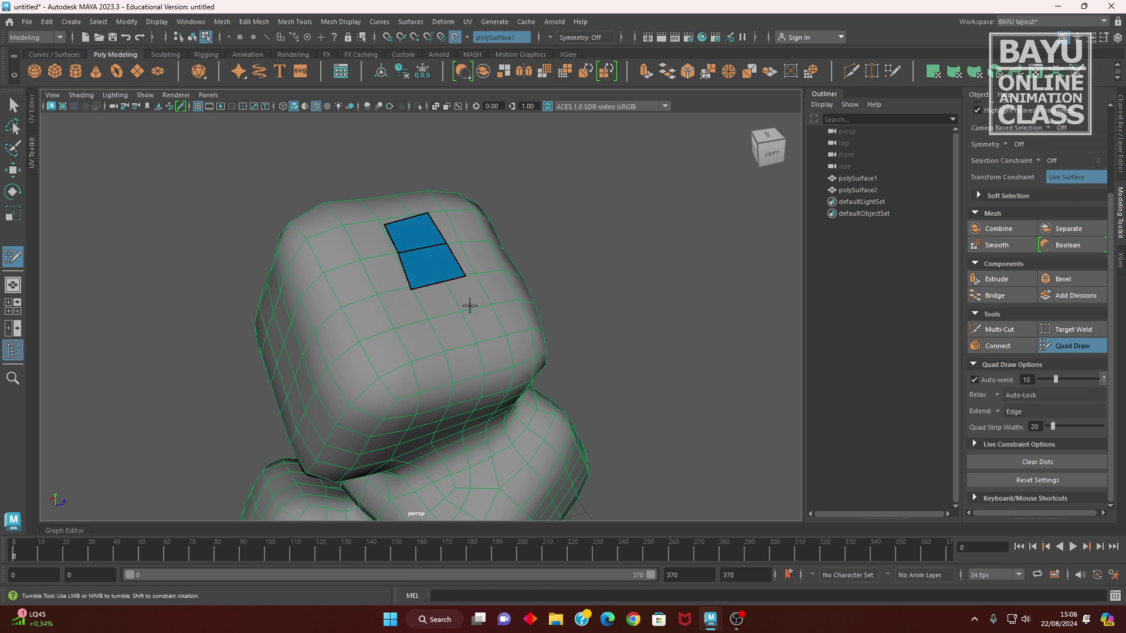
Place four more dots below the two quads and fill them as two further adjoining quads continuing the strip.
{"action": "left_click_drag", "start_coordinate": [467, 307], "coordinate": [457, 329], "text": "alt"}
{"action": "left_click", "coordinate": [418, 304]}
{"action": "left_click", "coordinate": [474, 311]}
{"action": "left_click", "coordinate": [451, 346]}
{"action": "left_click", "coordinate": [402, 315]}
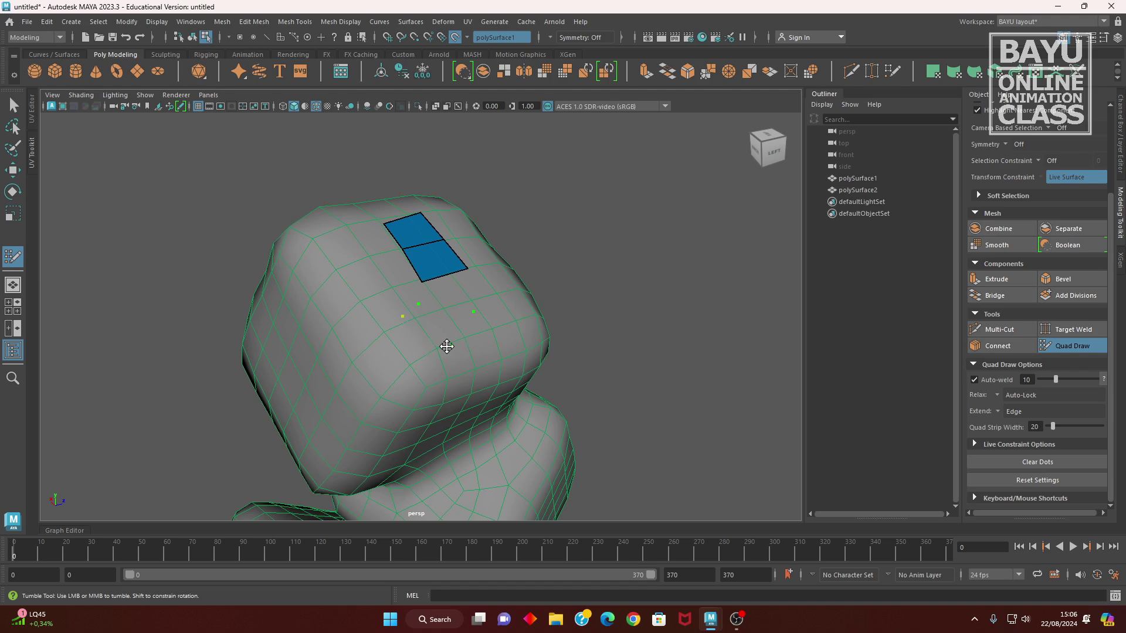
{"action": "left_click", "coordinate": [445, 343], "text": "shift"}
{"action": "left_click", "coordinate": [445, 293], "text": "shift"}
Place paired Quad Draw dots in a curve from the end of the strip around onto the cube's back face.
{"action": "left_click_drag", "start_coordinate": [448, 332], "coordinate": [457, 344], "text": "alt"}
{"action": "left_click", "coordinate": [462, 353]}
{"action": "left_click", "coordinate": [422, 326]}
{"action": "left_click", "coordinate": [401, 358]}
{"action": "left_click", "coordinate": [429, 393]}
{"action": "left_click", "coordinate": [398, 420]}
{"action": "left_click", "coordinate": [362, 367]}
{"action": "left_click", "coordinate": [346, 410]}
{"action": "left_click", "coordinate": [315, 384]}
{"action": "left_click", "coordinate": [338, 347]}
{"action": "left_click", "coordinate": [313, 323]}
{"action": "left_click", "coordinate": [288, 358]}
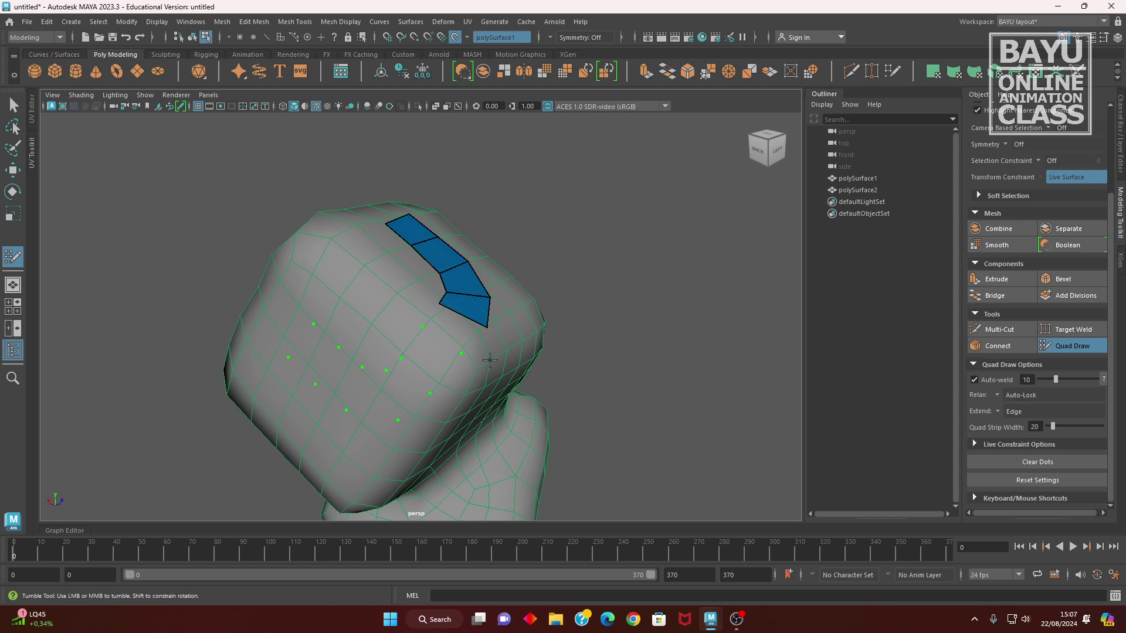
Fill the paired dots with quads so the strip continues across the cube's back face.
{"action": "left_click_drag", "start_coordinate": [387, 336], "coordinate": [420, 351], "text": "alt"}
{"action": "left_click", "coordinate": [420, 371], "text": "shift"}
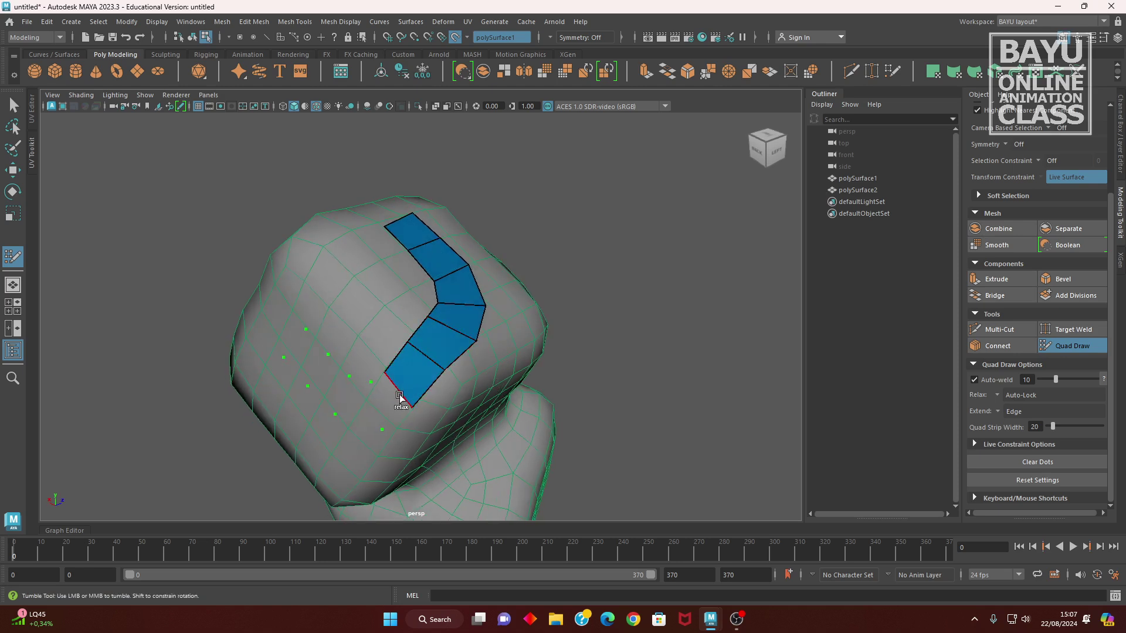
{"action": "left_click", "coordinate": [391, 401], "text": "shift"}
{"action": "left_click", "coordinate": [359, 406], "text": "shift"}
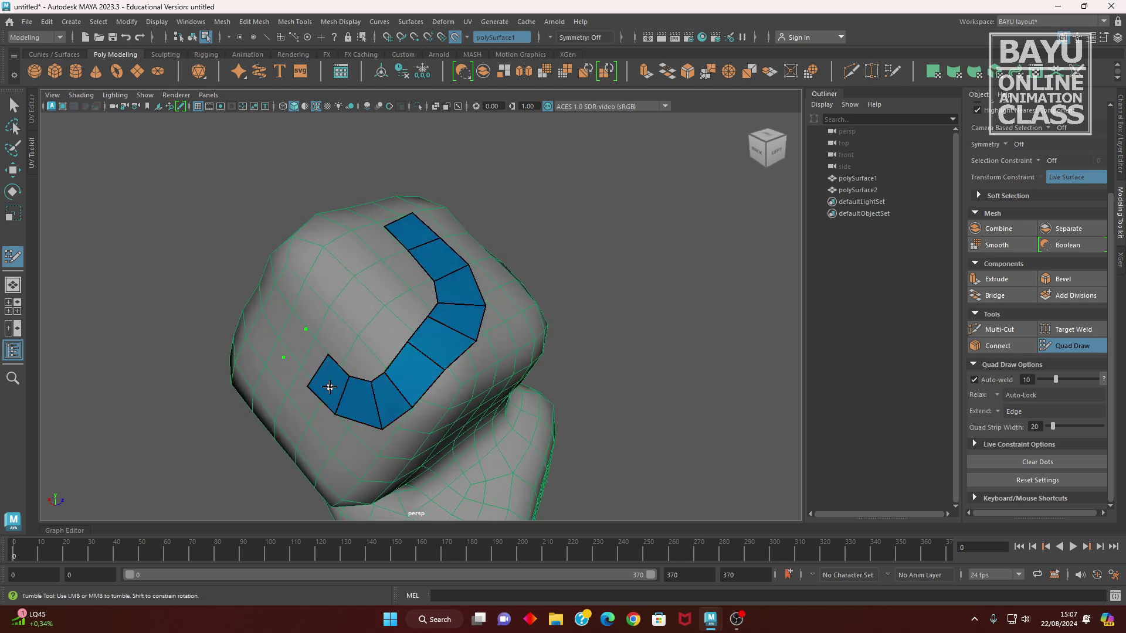
{"action": "left_click", "coordinate": [321, 381], "text": "shift"}
{"action": "left_click_drag", "start_coordinate": [321, 382], "coordinate": [496, 404], "text": "alt"}
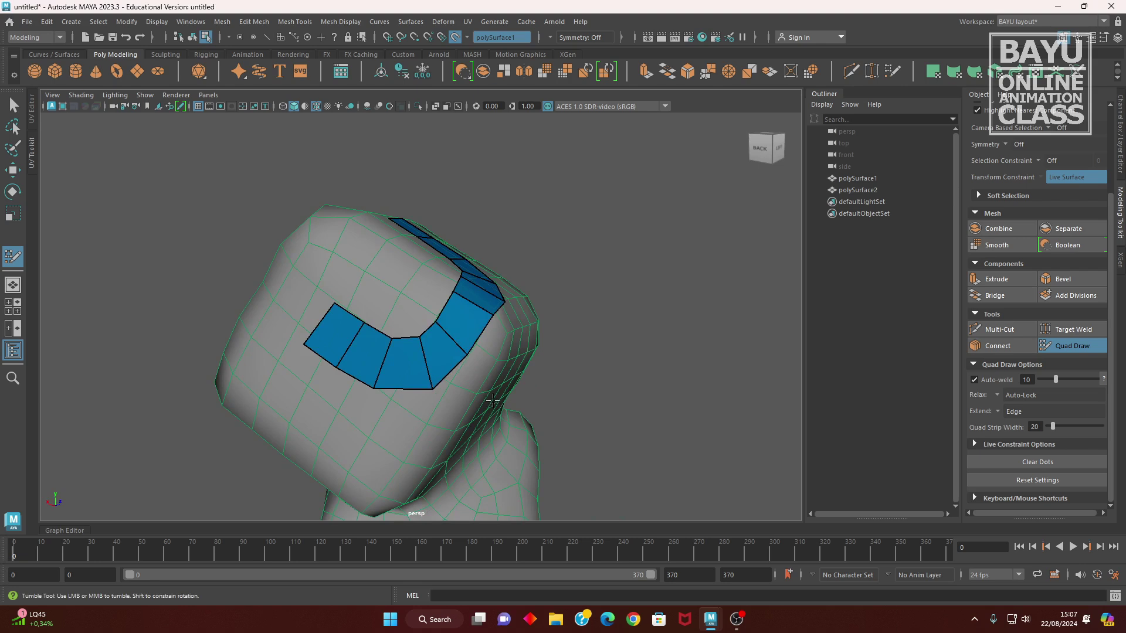
Leave Quad Draw, return the drawn strip to Object Mode and turn off the live surface.
{"action": "left_click_drag", "start_coordinate": [381, 355], "coordinate": [465, 392], "text": "alt"}
{"action": "middle_click_drag", "start_coordinate": [402, 369], "coordinate": [412, 378], "text": "alt"}
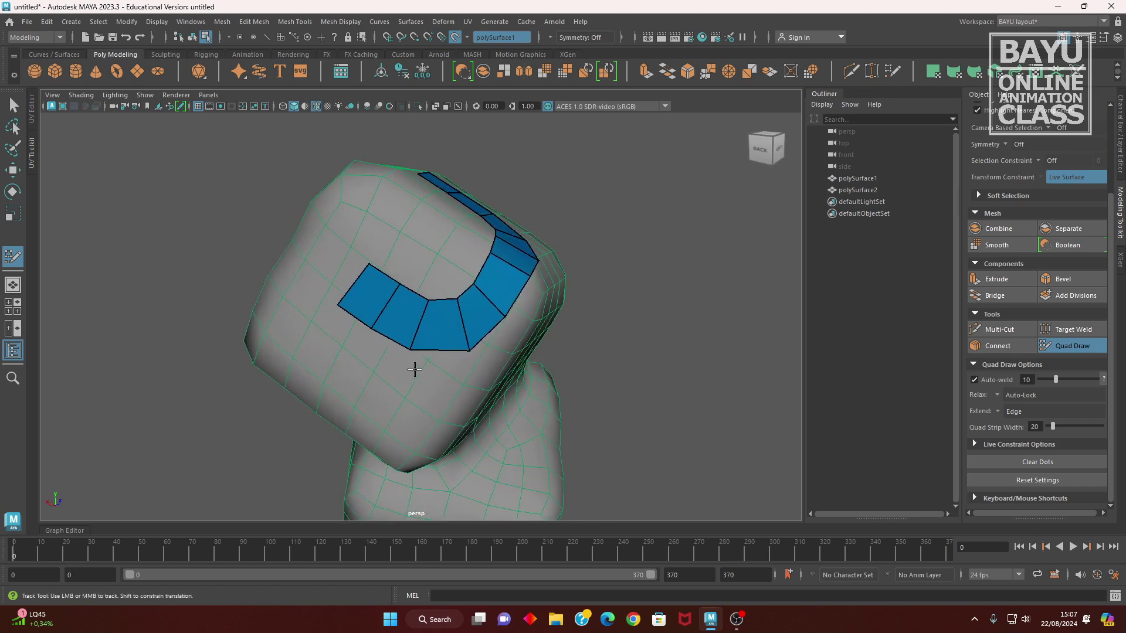
{"action": "key", "text": "w"}
{"action": "left_click_drag", "start_coordinate": [522, 311], "coordinate": [369, 347], "text": "alt"}
{"action": "right_click_drag", "start_coordinate": [596, 180], "coordinate": [635, 163]}
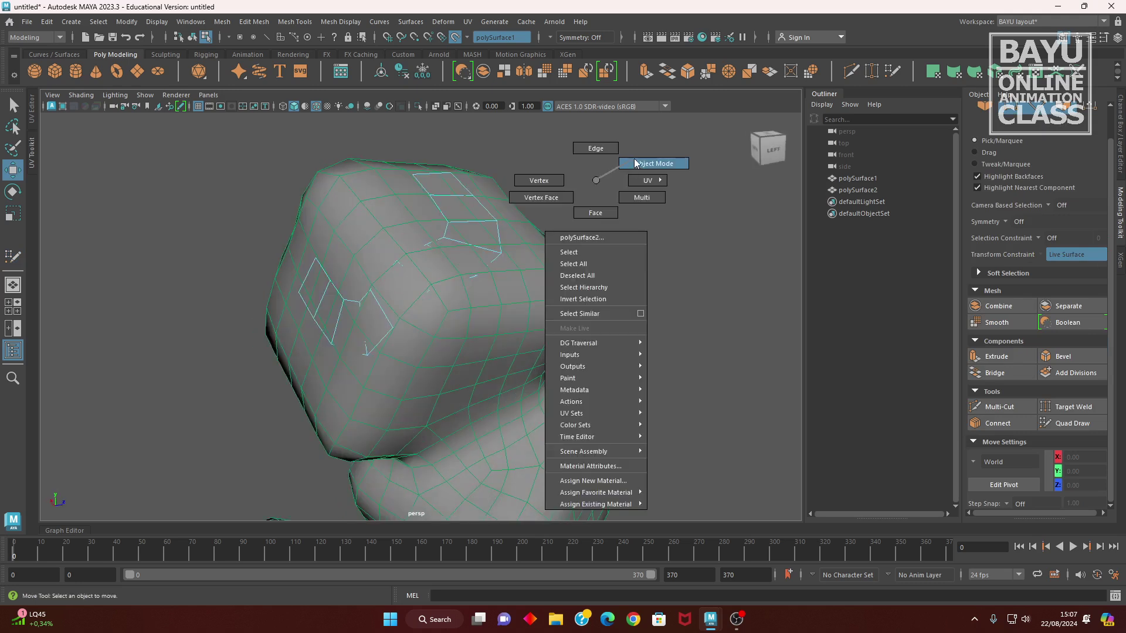
{"action": "left_click", "coordinate": [462, 221]}
{"action": "left_click_drag", "start_coordinate": [462, 221], "coordinate": [563, 301], "text": "alt"}
{"action": "left_click", "coordinate": [520, 436]}
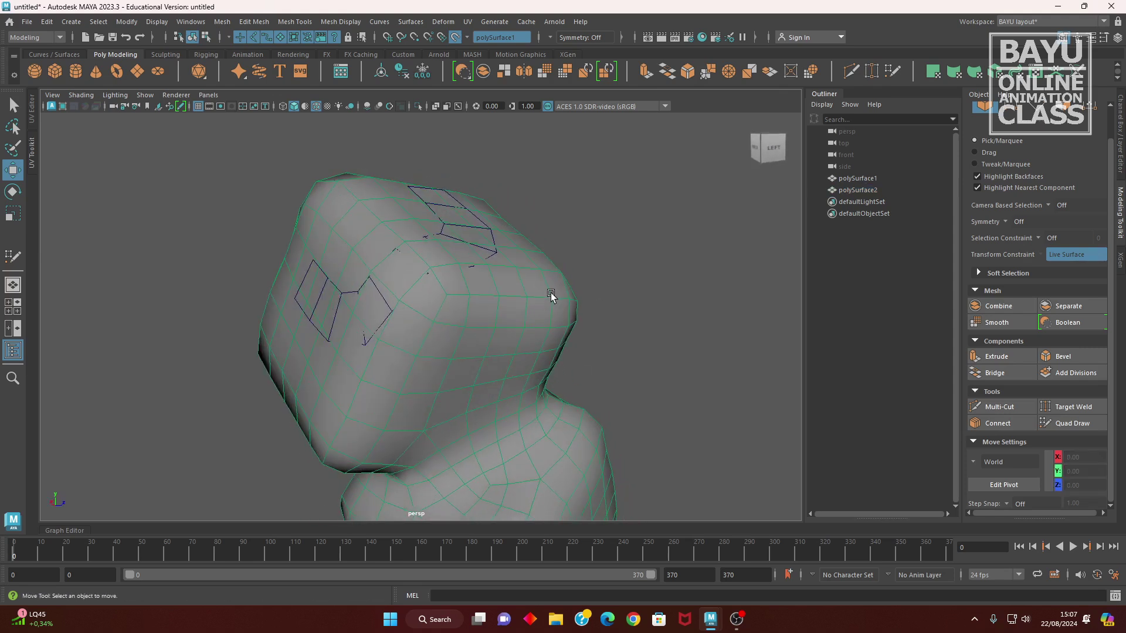
{"action": "left_click", "coordinate": [455, 37]}
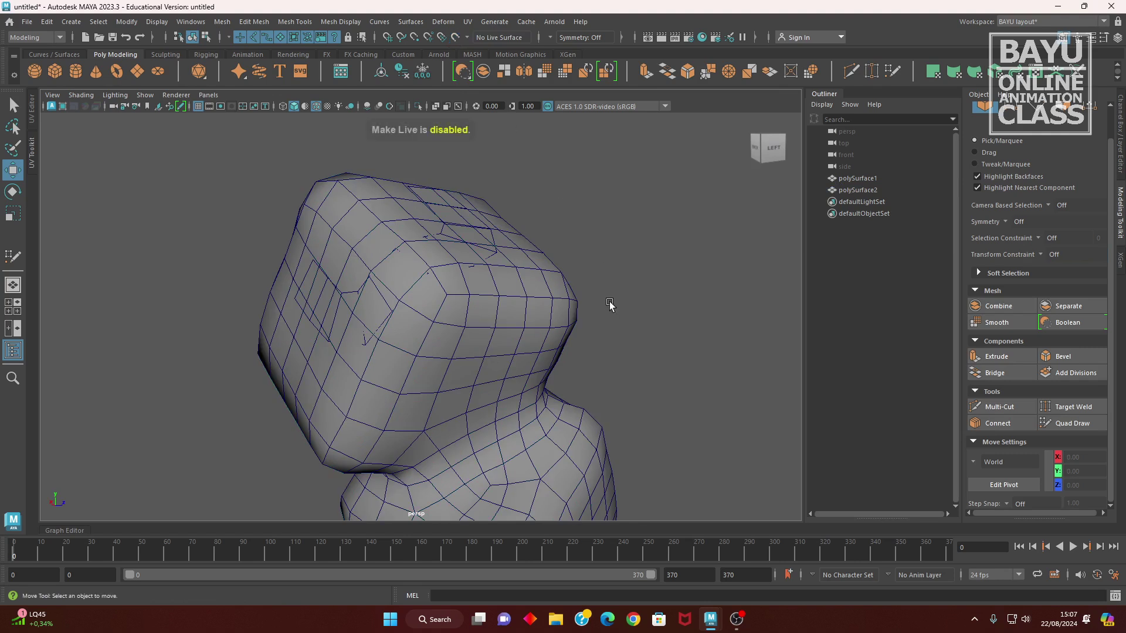
Select the retopologized mesh, create a display layer from it and hide that layer.
{"action": "left_click_drag", "start_coordinate": [460, 415], "coordinate": [477, 420], "text": "alt"}
{"action": "left_click", "coordinate": [459, 380]}
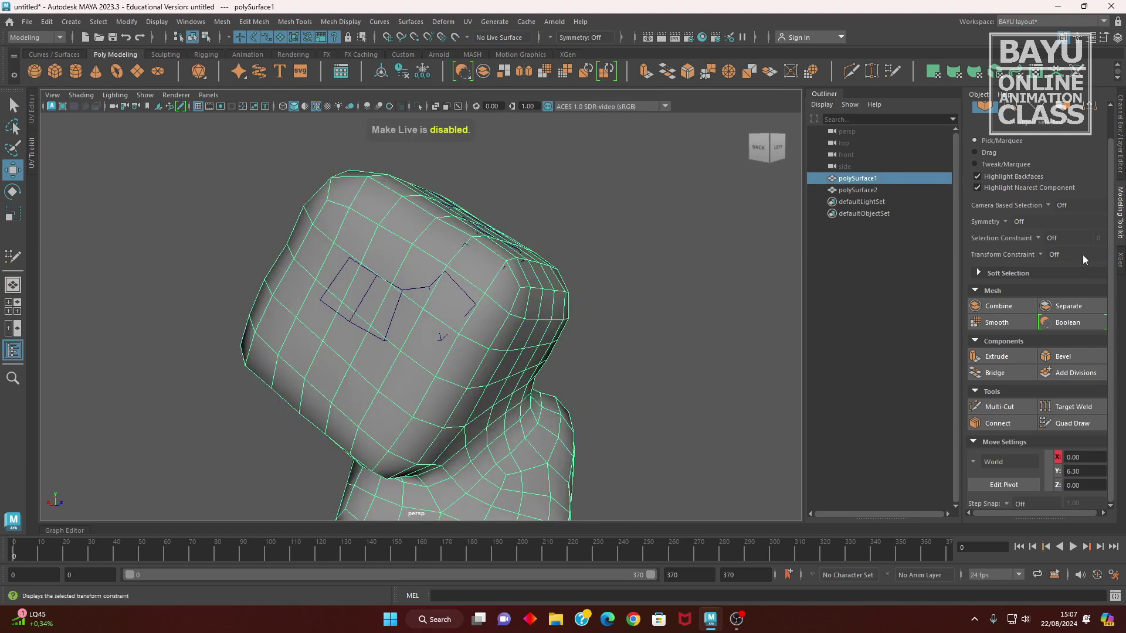
{"action": "left_click", "coordinate": [1120, 260]}
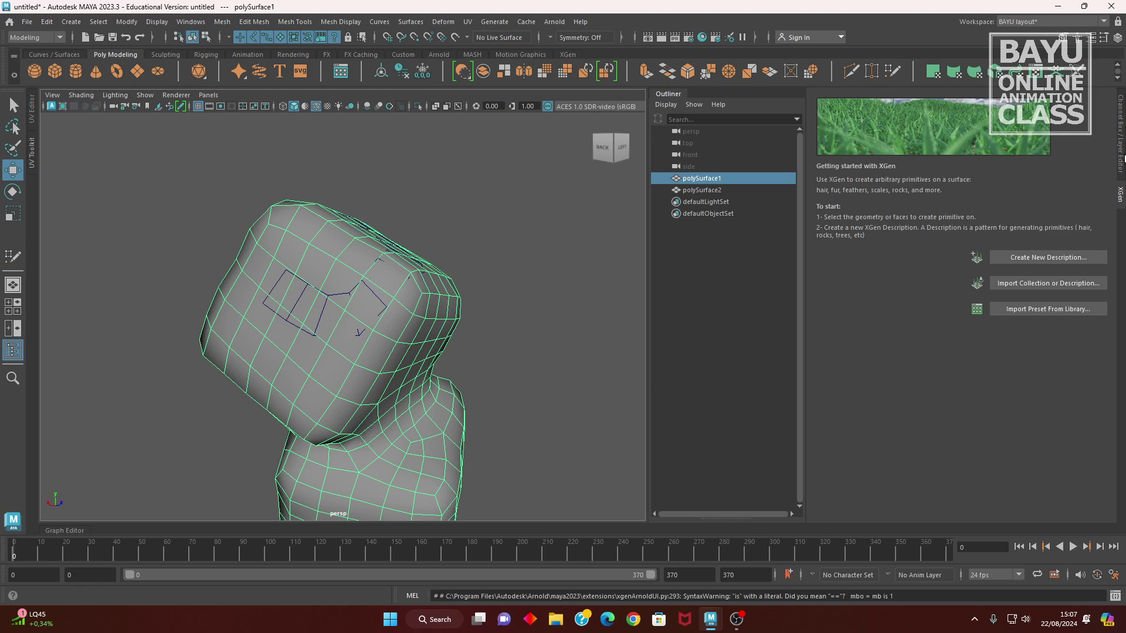
{"action": "left_click", "coordinate": [1121, 158]}
{"action": "left_click", "coordinate": [1105, 424]}
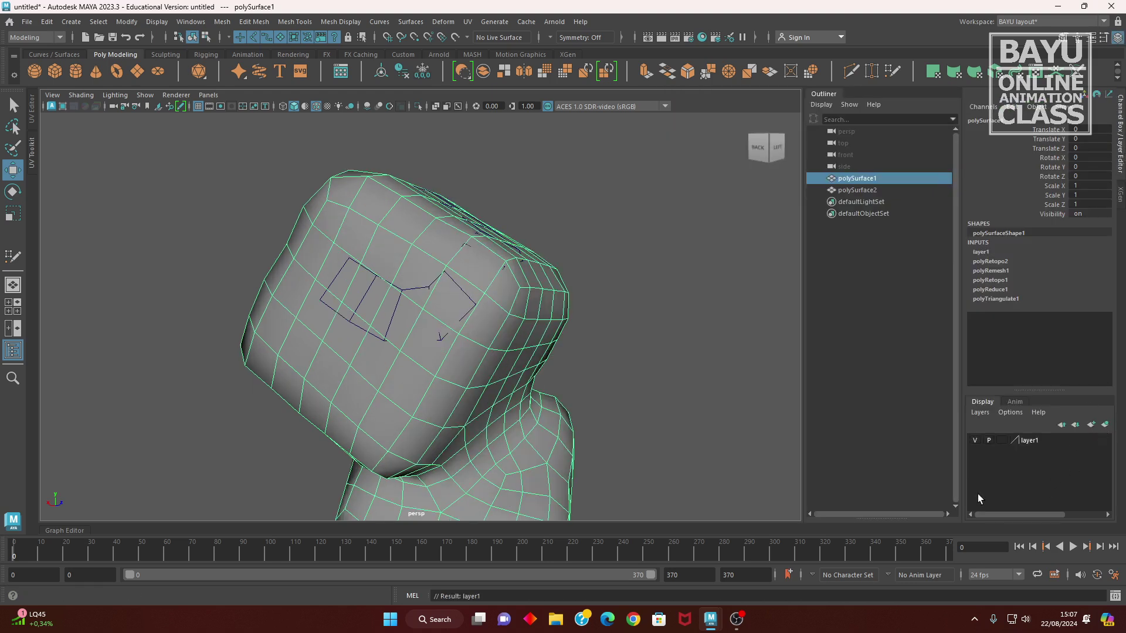
{"action": "left_click", "coordinate": [975, 441]}
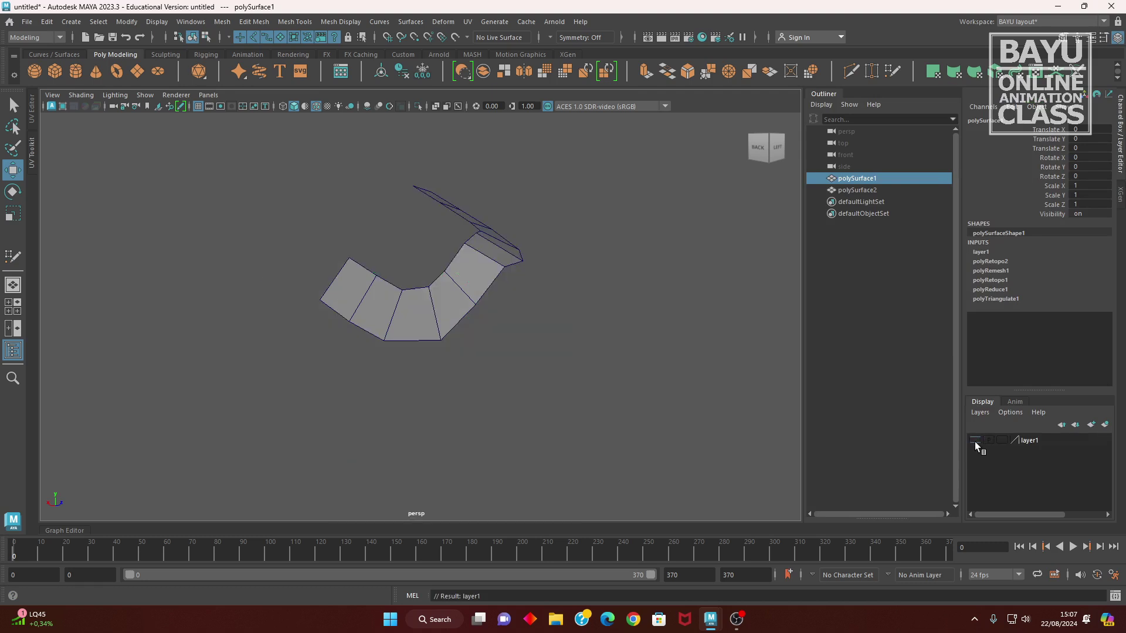
Select the drawn quad strip and examine its shape from several angles with the source mesh hidden.
{"action": "left_click", "coordinate": [601, 397]}
{"action": "left_click_drag", "start_coordinate": [601, 397], "coordinate": [499, 399], "text": "alt"}
{"action": "left_click", "coordinate": [389, 280]}
{"action": "left_click_drag", "start_coordinate": [428, 399], "coordinate": [504, 403], "text": "alt"}
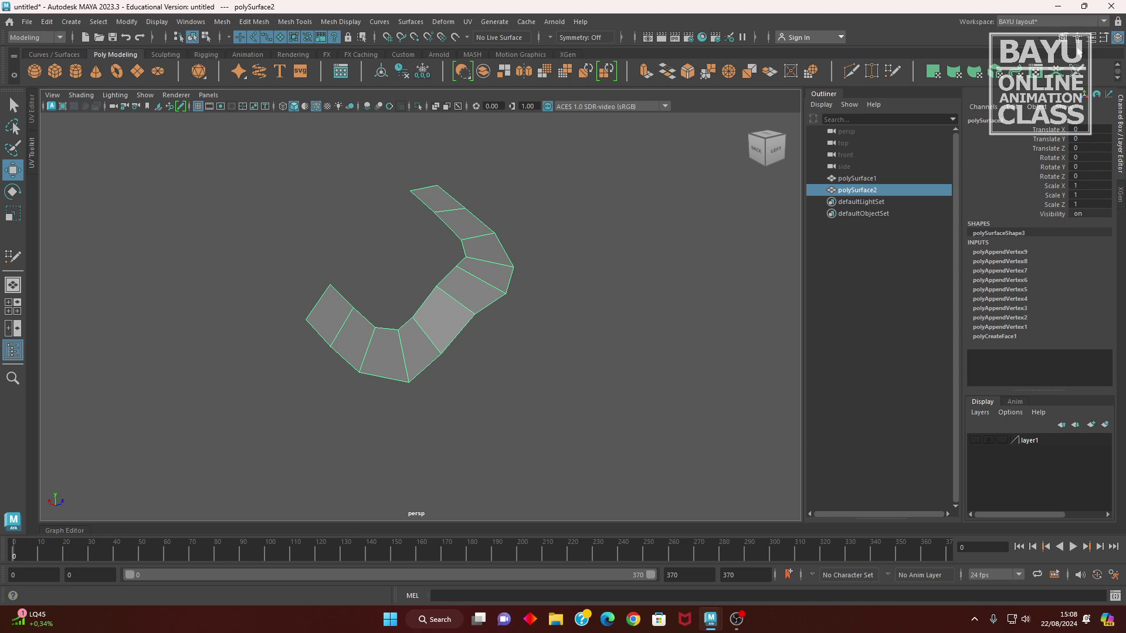
{"action": "left_click", "coordinate": [1061, 39]}
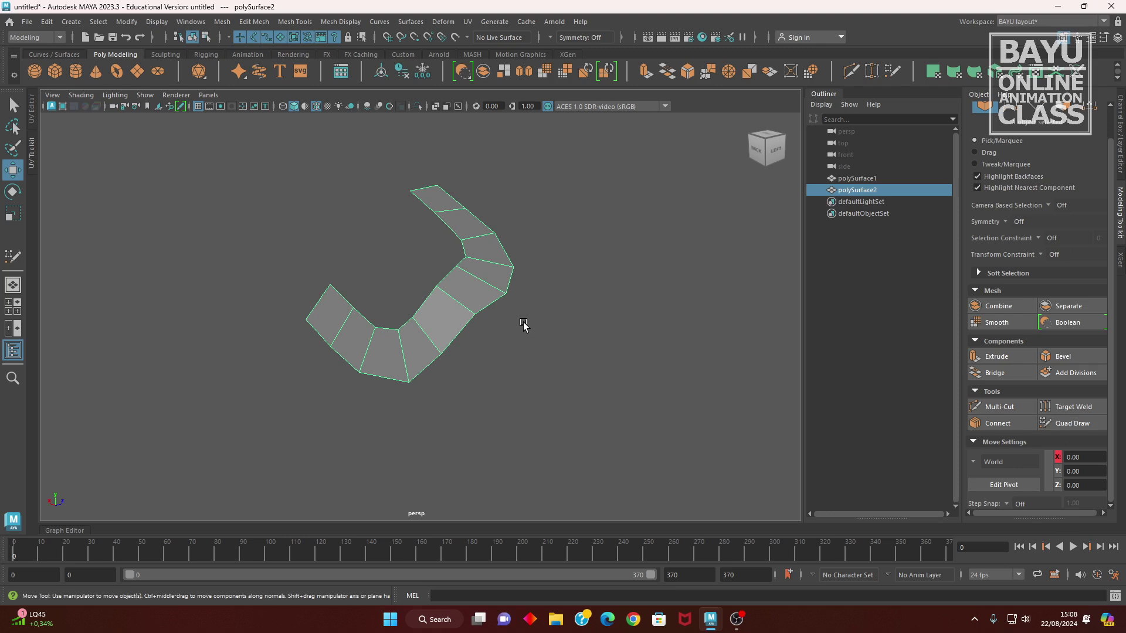
{"action": "left_click_drag", "start_coordinate": [384, 397], "coordinate": [413, 381], "text": "alt"}
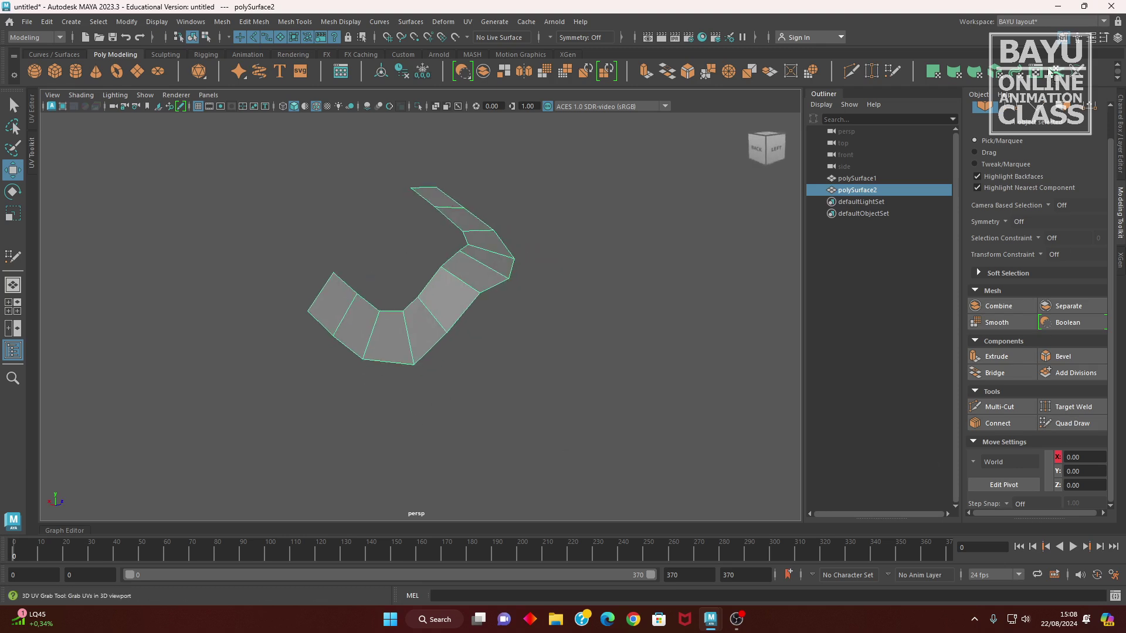
{"action": "left_click", "coordinate": [1062, 37]}
{"action": "left_click", "coordinate": [1120, 142]}
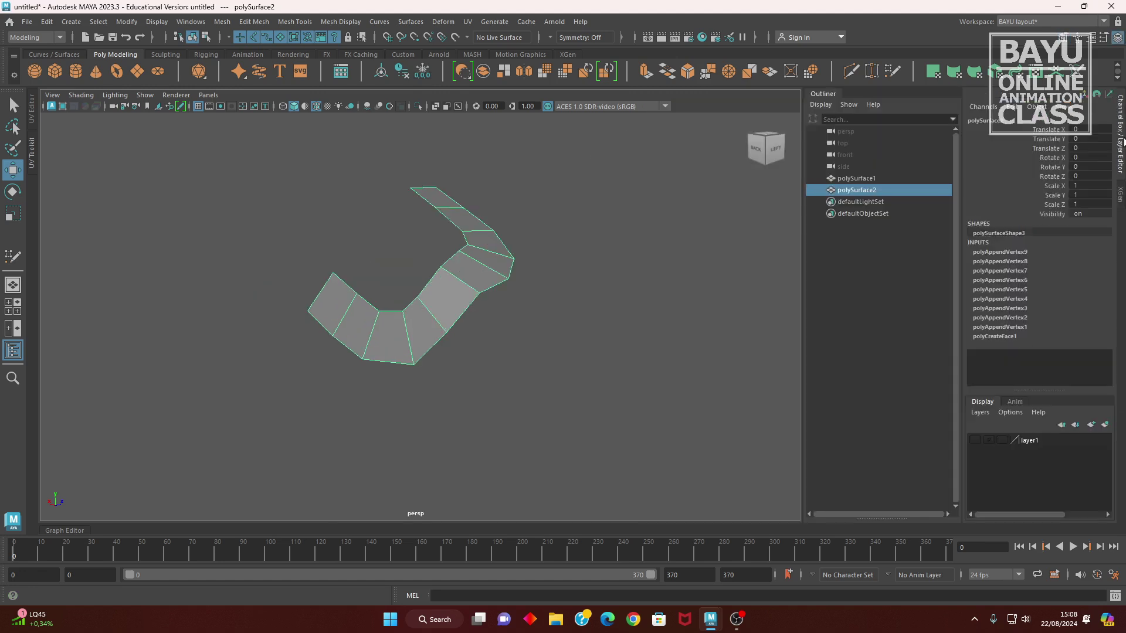
Show layer1 again and make polySurface1 the live surface.
{"action": "left_click", "coordinate": [973, 439]}
{"action": "mouse_move", "coordinate": [531, 392]}
{"action": "left_mouse_down", "text": "alt"}
{"action": "mouse_move", "coordinate": [478, 394]}
{"action": "mouse_move", "coordinate": [523, 392]}
{"action": "left_mouse_up", "text": "alt"}
{"action": "left_click", "coordinate": [477, 394]}
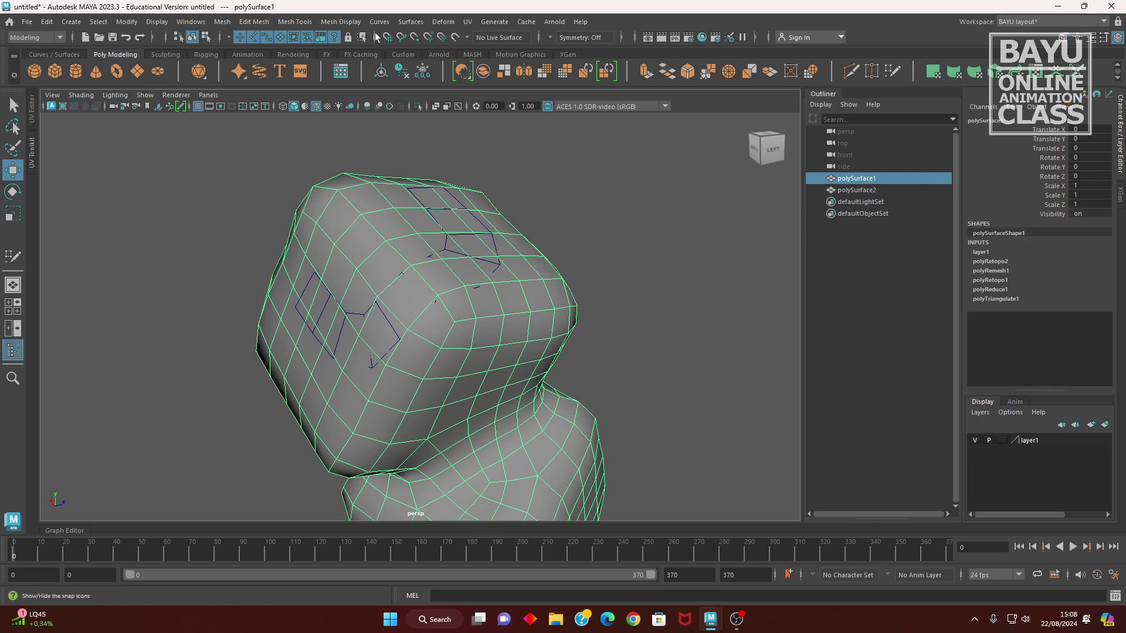
{"action": "left_click", "coordinate": [456, 37]}
{"action": "left_click_drag", "start_coordinate": [569, 391], "coordinate": [611, 381], "text": "alt"}
Activate Quad Draw and place twelve dots in a curved band on the back face beside the existing strip's end.
{"action": "left_click", "coordinate": [1068, 37]}
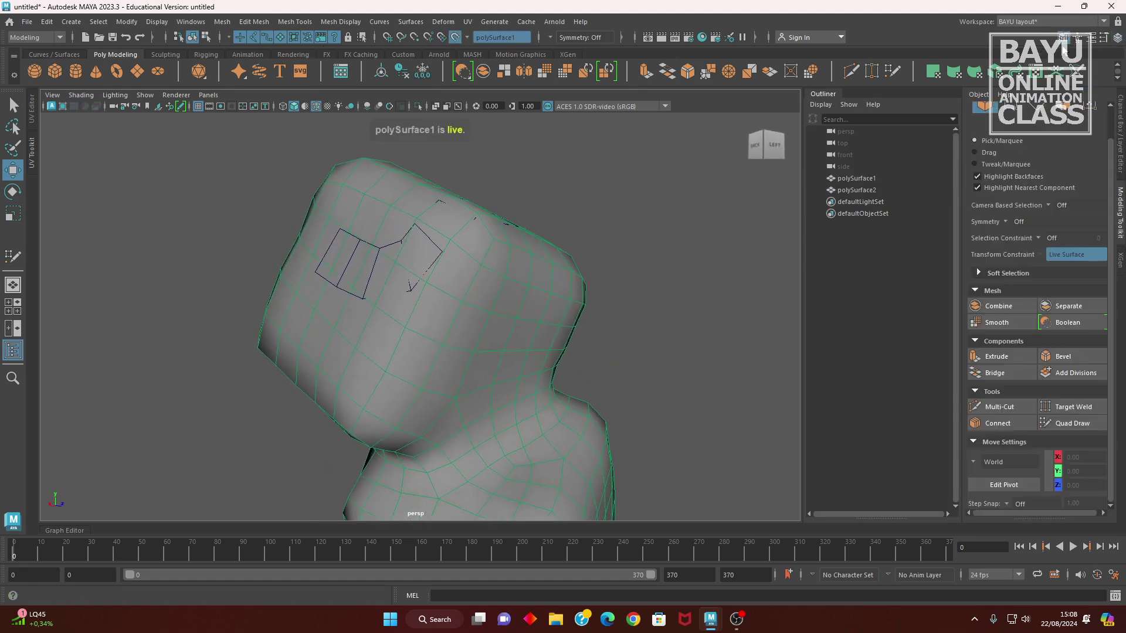
{"action": "left_click", "coordinate": [1070, 423]}
{"action": "mouse_move", "coordinate": [434, 376]}
{"action": "left_mouse_down", "text": "alt"}
{"action": "mouse_move", "coordinate": [515, 375]}
{"action": "mouse_move", "coordinate": [511, 393]}
{"action": "left_mouse_up", "text": "alt"}
{"action": "mouse_move", "coordinate": [390, 284]}
{"action": "left_mouse_down", "text": "alt"}
{"action": "mouse_move", "coordinate": [360, 307]}
{"action": "mouse_move", "coordinate": [349, 276]}
{"action": "left_mouse_up", "text": "alt"}
{"action": "left_click", "coordinate": [352, 280]}
{"action": "left_click", "coordinate": [357, 231]}
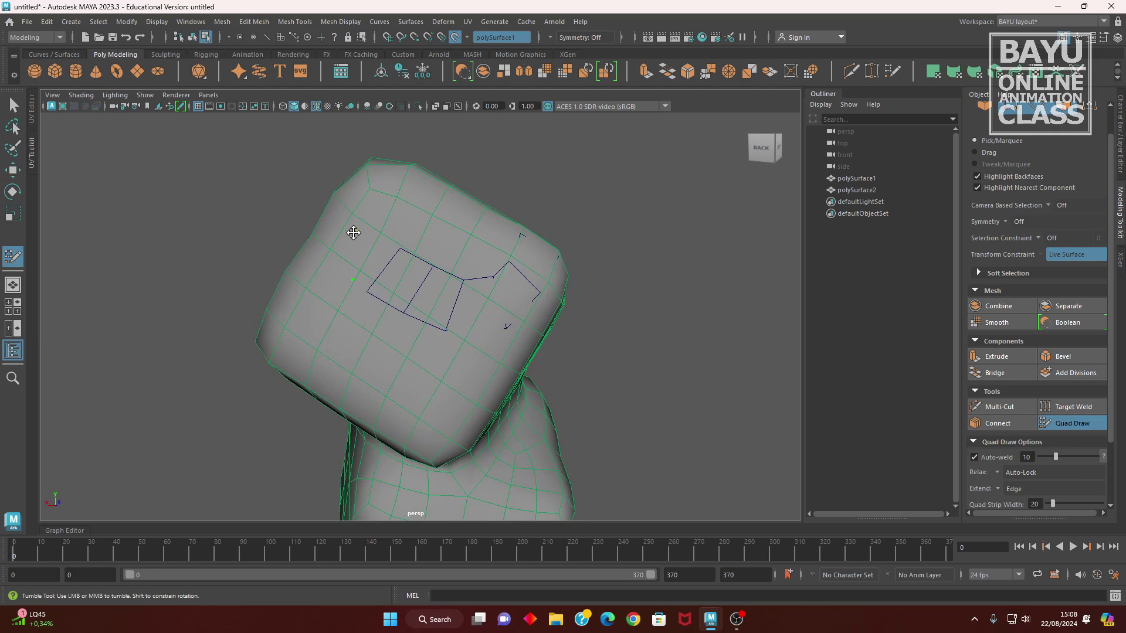
{"action": "left_click", "coordinate": [317, 253]}
{"action": "left_click", "coordinate": [340, 296]}
{"action": "left_click", "coordinate": [287, 292]}
{"action": "left_click", "coordinate": [331, 321]}
{"action": "left_click", "coordinate": [332, 340]}
{"action": "left_click", "coordinate": [272, 348]}
{"action": "left_click", "coordinate": [321, 391]}
{"action": "left_click", "coordinate": [352, 351]}
{"action": "left_click", "coordinate": [380, 366]}
{"action": "left_click", "coordinate": [368, 417]}
Fill the twelve dots as five adjoining quads forming a second, separate strip.
{"action": "mouse_move", "coordinate": [368, 417]}
{"action": "left_mouse_down", "text": "alt"}
{"action": "mouse_move", "coordinate": [421, 420]}
{"action": "mouse_move", "coordinate": [376, 382]}
{"action": "left_mouse_up", "text": "alt"}
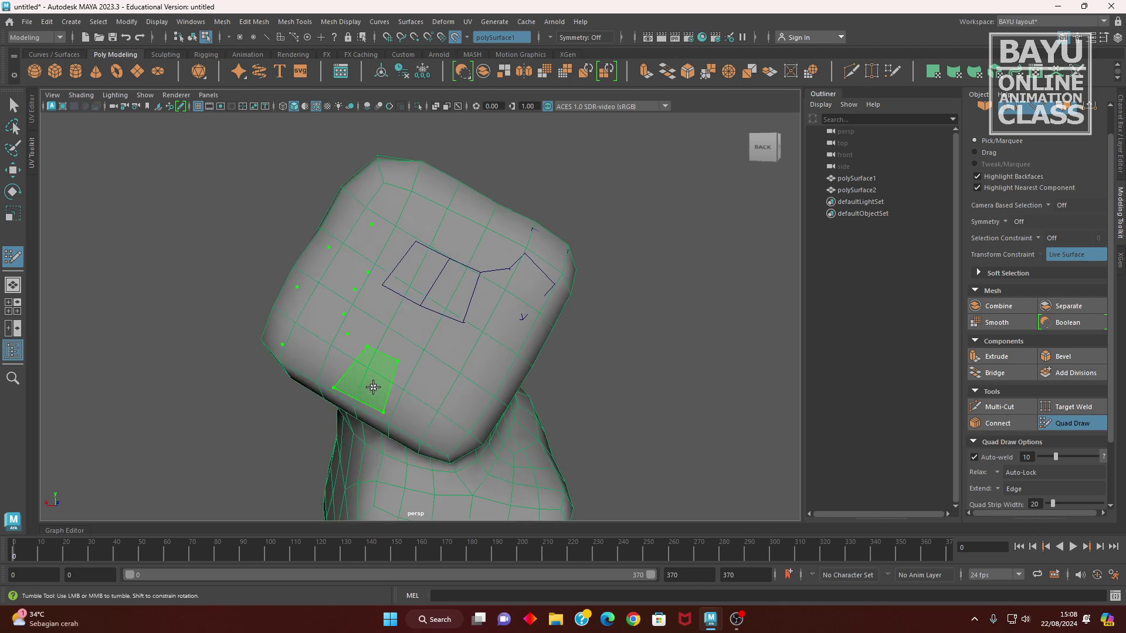
{"action": "left_click", "coordinate": [372, 378], "text": "shift"}
{"action": "left_click", "coordinate": [321, 361], "text": "shift"}
{"action": "left_click", "coordinate": [309, 323], "text": "shift"}
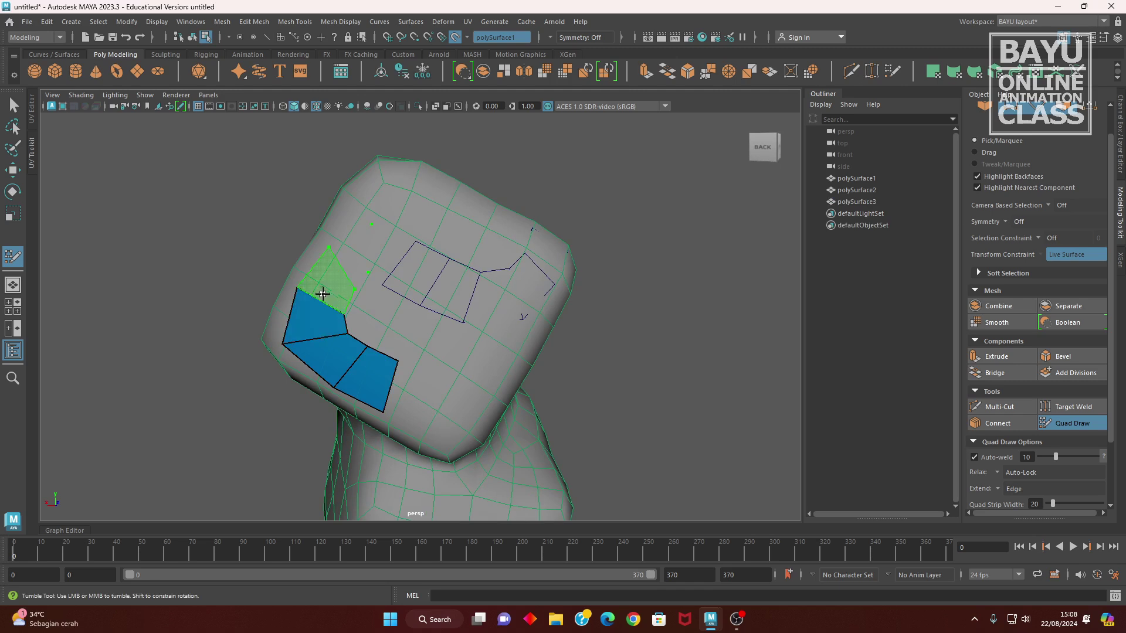
{"action": "left_click", "coordinate": [325, 280], "text": "shift"}
{"action": "left_click", "coordinate": [350, 257], "text": "shift"}
{"action": "left_click_drag", "start_coordinate": [487, 346], "coordinate": [455, 354], "text": "alt"}
{"action": "middle_click_drag", "start_coordinate": [496, 359], "coordinate": [514, 356], "text": "alt"}
{"action": "left_click_drag", "start_coordinate": [515, 356], "coordinate": [488, 385], "text": "alt"}
Leave Quad Draw, turn off the live surface and hide layer1 so only the two strips show.
{"action": "key", "text": "w"}
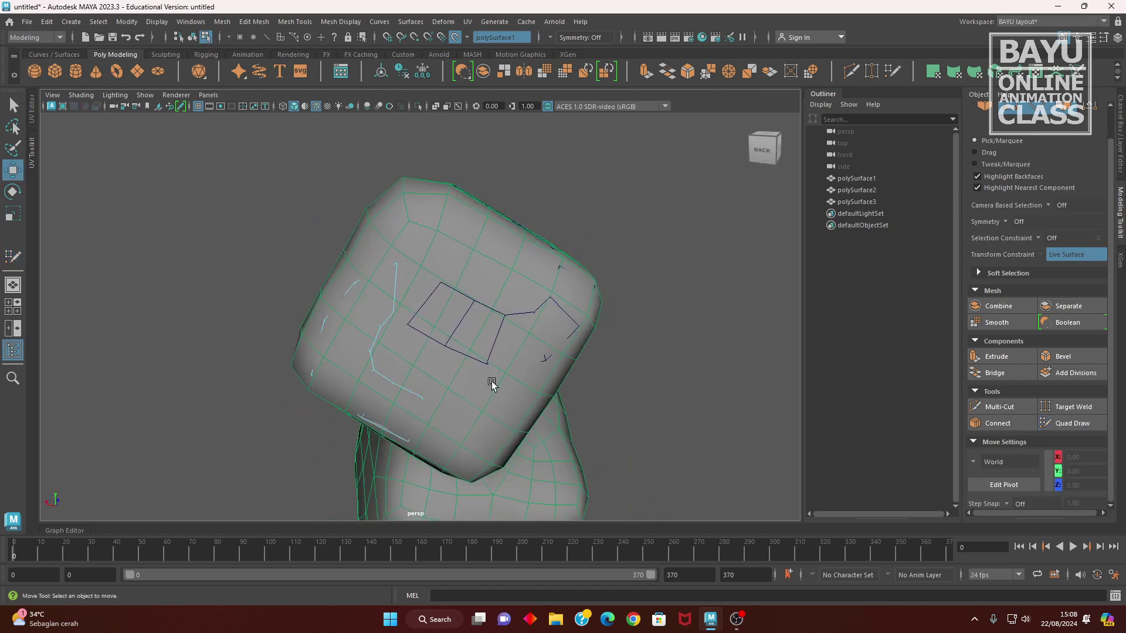
{"action": "mouse_move", "coordinate": [580, 443]}
{"action": "left_mouse_down", "text": "alt"}
{"action": "mouse_move", "coordinate": [692, 437]}
{"action": "mouse_move", "coordinate": [599, 439]}
{"action": "left_mouse_up", "text": "alt"}
{"action": "left_click", "coordinate": [1120, 260]}
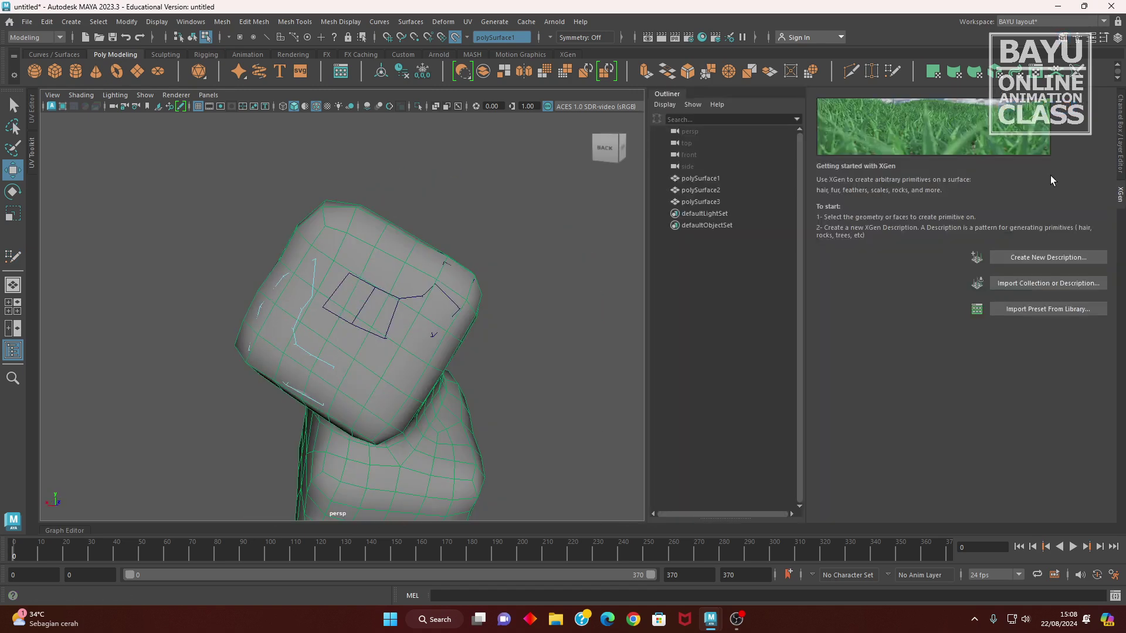
{"action": "left_click", "coordinate": [1119, 134]}
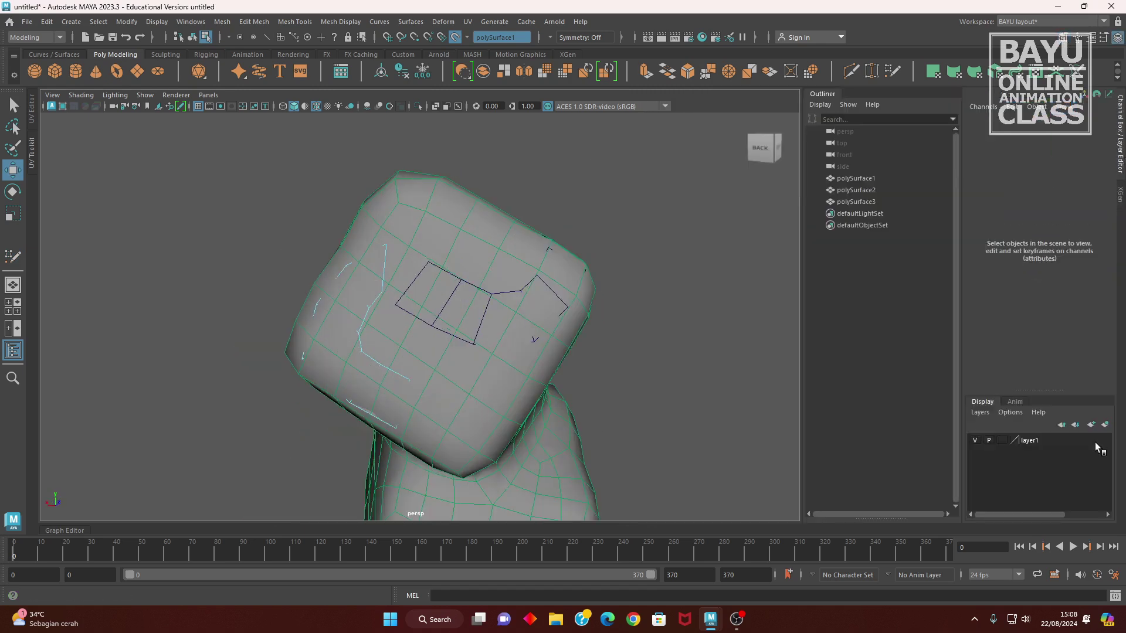
{"action": "left_click", "coordinate": [455, 38]}
{"action": "left_click_drag", "start_coordinate": [646, 298], "coordinate": [625, 298], "text": "alt"}
{"action": "left_click", "coordinate": [975, 441]}
{"action": "left_click_drag", "start_coordinate": [586, 411], "coordinate": [410, 368], "text": "alt"}
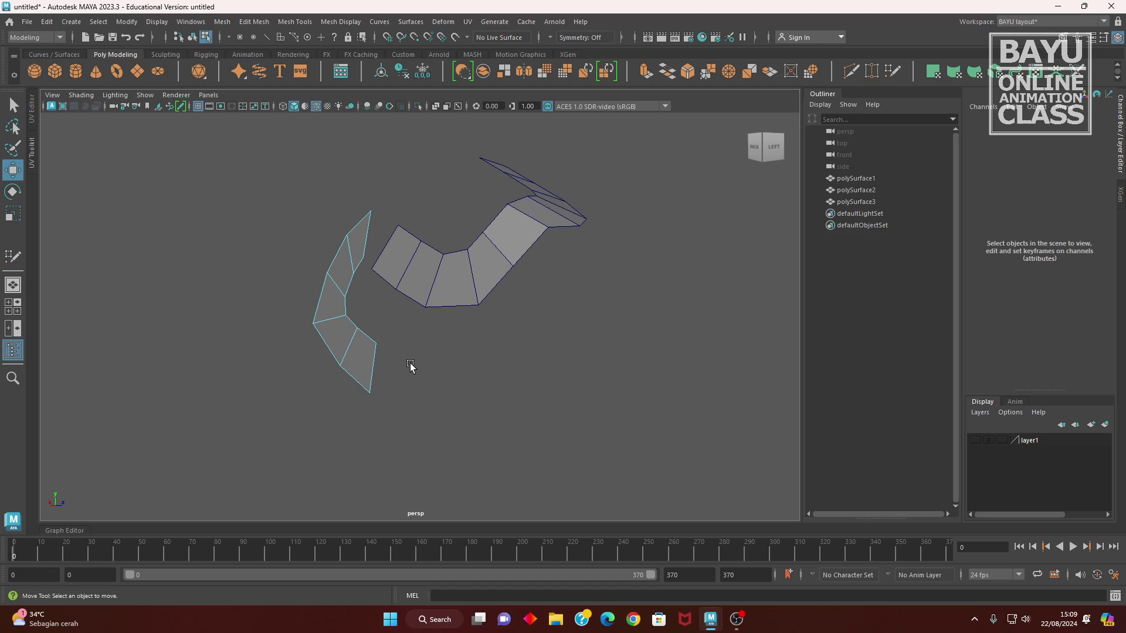
Return to Object Mode, select both quad strips and combine them into one mesh.
{"action": "left_click_drag", "start_coordinate": [394, 330], "coordinate": [427, 348], "text": "alt"}
{"action": "left_click_drag", "start_coordinate": [479, 250], "coordinate": [496, 338]}
{"action": "right_click_drag", "start_coordinate": [378, 184], "coordinate": [440, 167]}
{"action": "left_click", "coordinate": [444, 178]}
{"action": "left_click", "coordinate": [443, 273]}
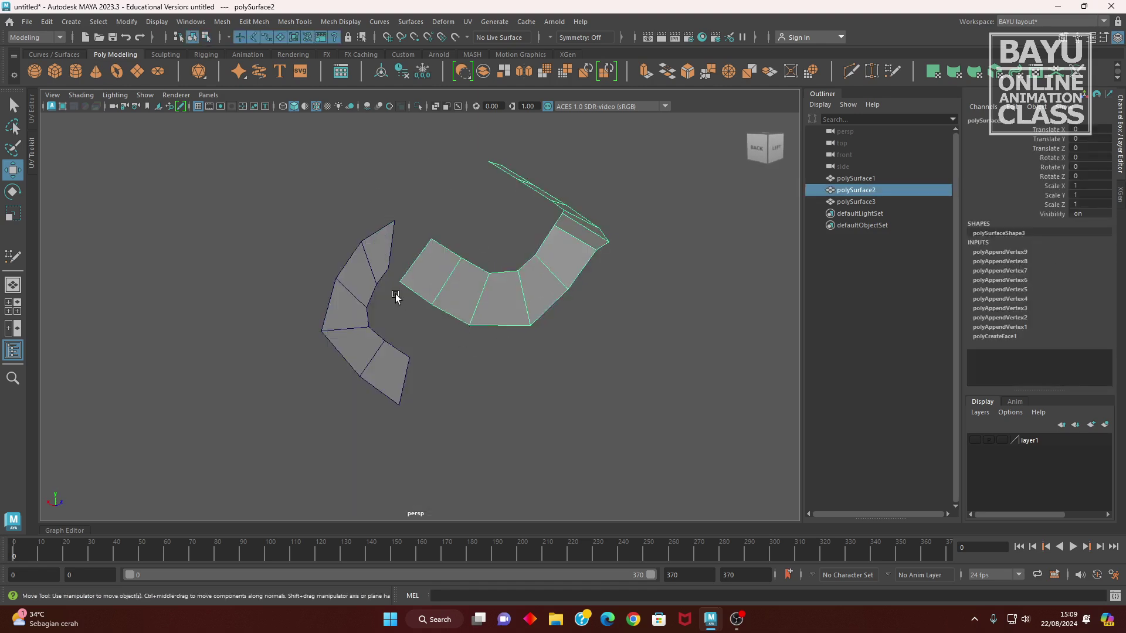
{"action": "left_click", "coordinate": [346, 298], "text": "shift"}
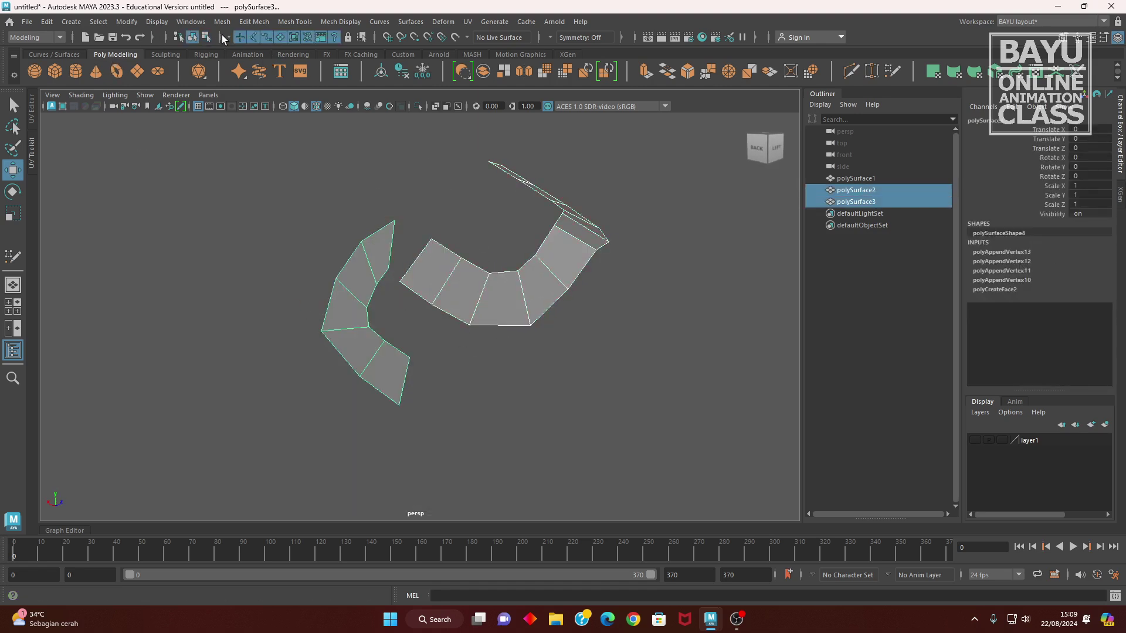
{"action": "left_click", "coordinate": [222, 21]}
{"action": "left_click", "coordinate": [264, 66]}
{"action": "left_click", "coordinate": [395, 171]}
Select the facing end edges of the two strips in the combined mesh and bridge them.
{"action": "left_click_drag", "start_coordinate": [395, 170], "coordinate": [415, 327], "text": "alt"}
{"action": "right_click_drag", "start_coordinate": [414, 327], "coordinate": [521, 274], "text": "alt"}
{"action": "middle_click_drag", "start_coordinate": [521, 274], "coordinate": [510, 300], "text": "alt"}
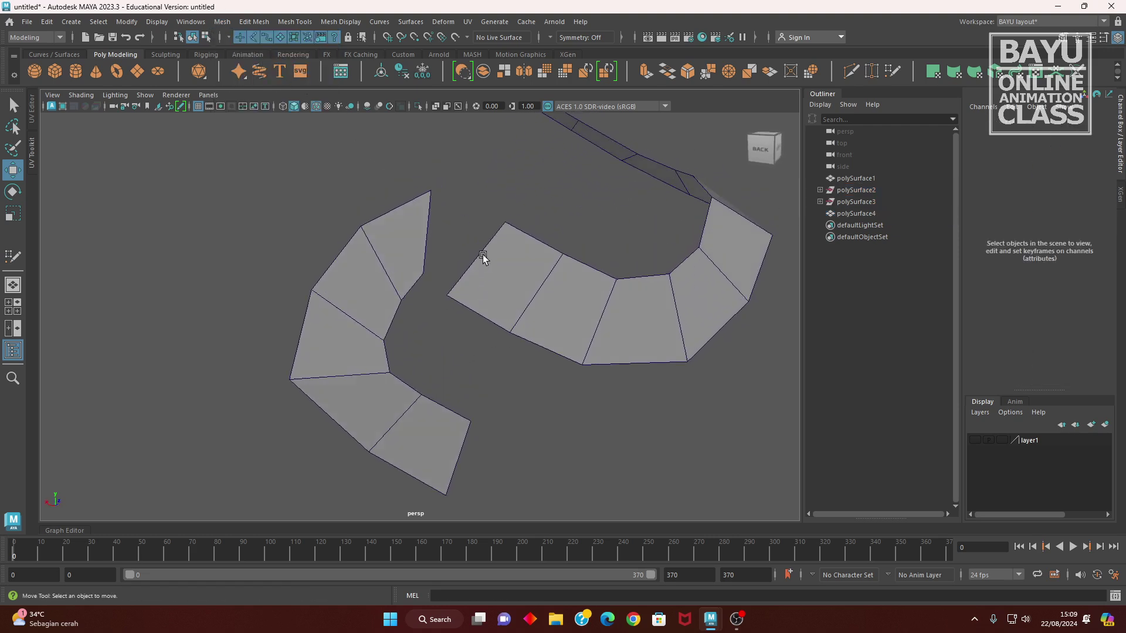
{"action": "left_click", "coordinate": [492, 258]}
{"action": "right_click_drag", "start_coordinate": [494, 208], "coordinate": [491, 175]}
{"action": "left_click", "coordinate": [472, 264]}
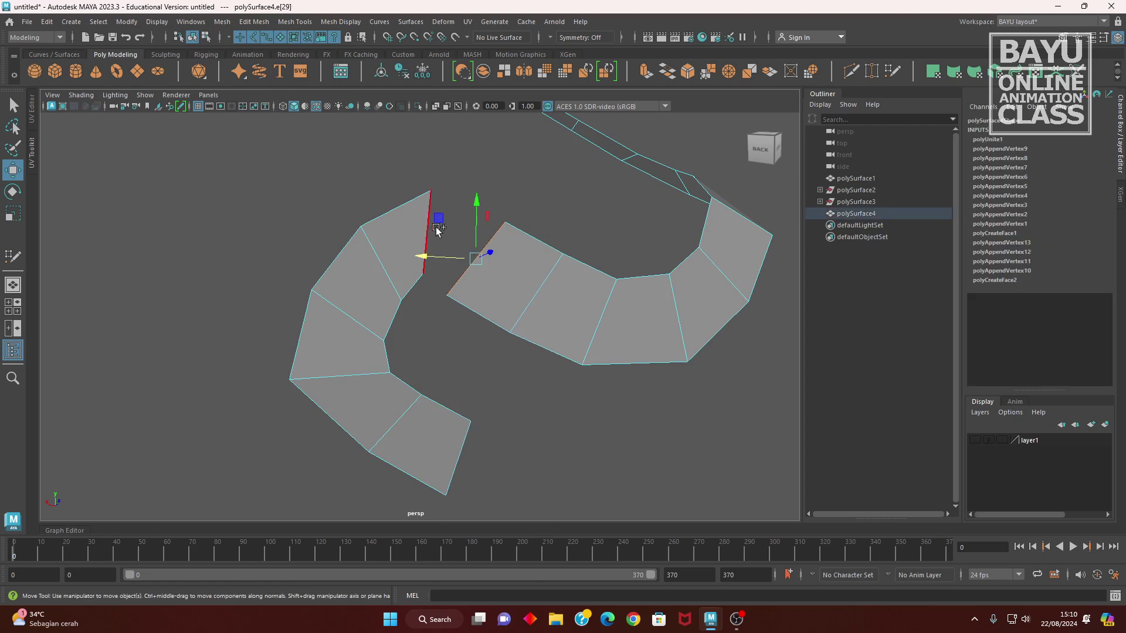
{"action": "left_click", "coordinate": [430, 230], "text": "shift"}
{"action": "left_click", "coordinate": [254, 22]}
{"action": "left_click", "coordinate": [280, 83]}
{"action": "left_click_drag", "start_coordinate": [471, 245], "coordinate": [427, 241], "text": "alt"}
Return the bridged mesh to Object Mode and assign it the existing default material of the initialShadingGroup.
{"action": "right_click_drag", "start_coordinate": [243, 182], "coordinate": [267, 165]}
{"action": "left_click_drag", "start_coordinate": [271, 189], "coordinate": [452, 301], "text": "alt"}
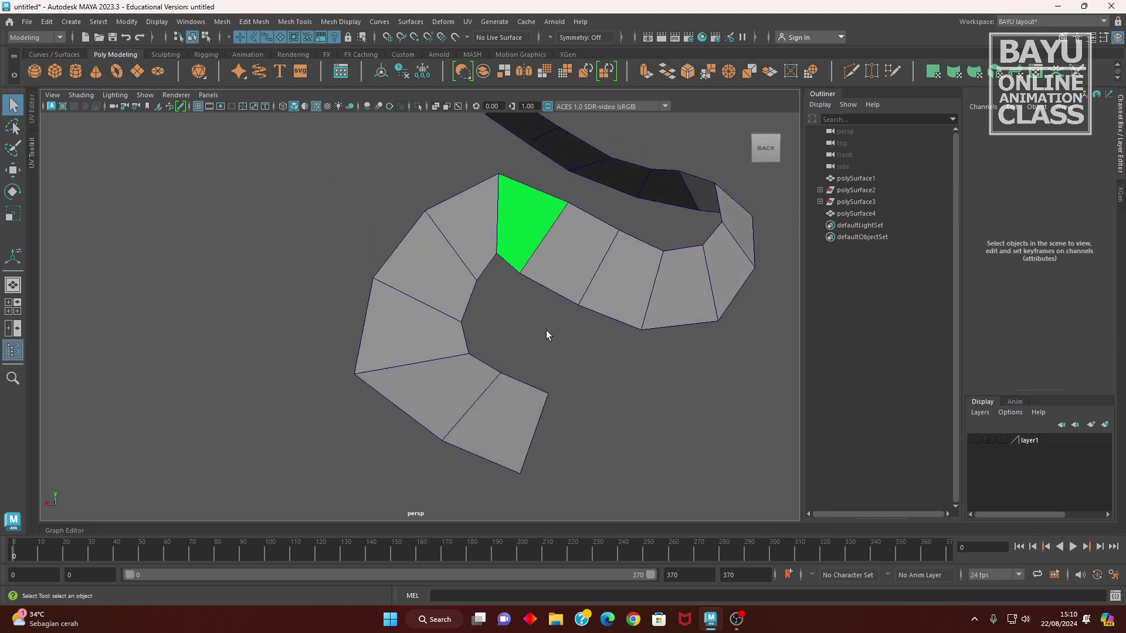
{"action": "left_click", "coordinate": [495, 380]}
{"action": "left_click_drag", "start_coordinate": [496, 380], "coordinate": [276, 173], "text": "alt"}
{"action": "left_click_drag", "start_coordinate": [462, 229], "coordinate": [562, 343]}
{"action": "right_click_drag", "start_coordinate": [682, 387], "coordinate": [764, 575]}
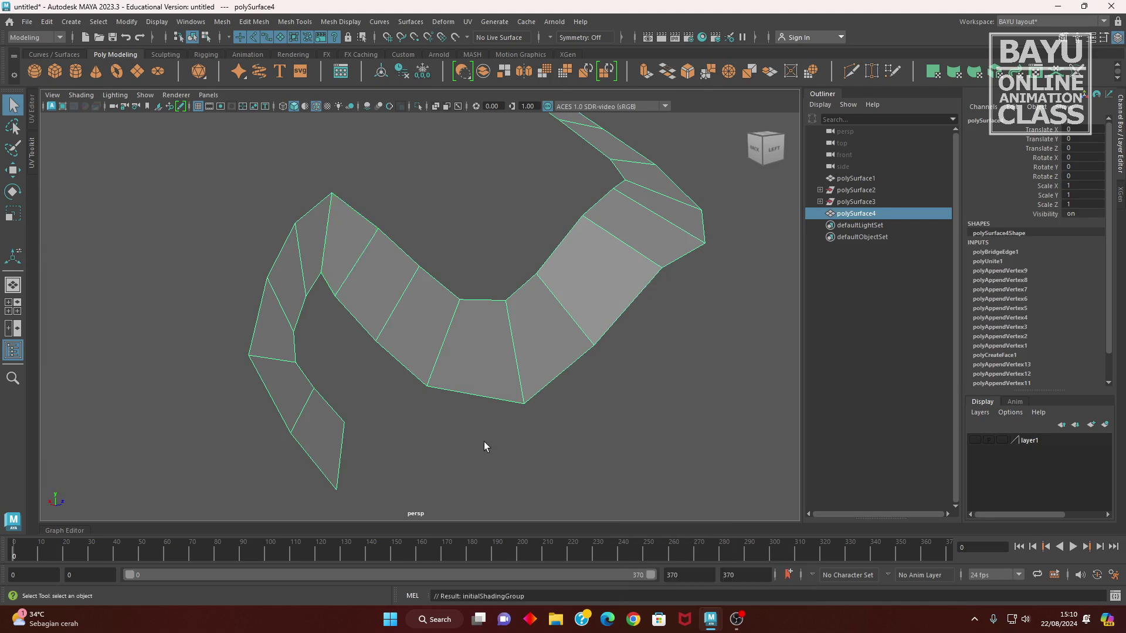
{"action": "left_click", "coordinate": [413, 452]}
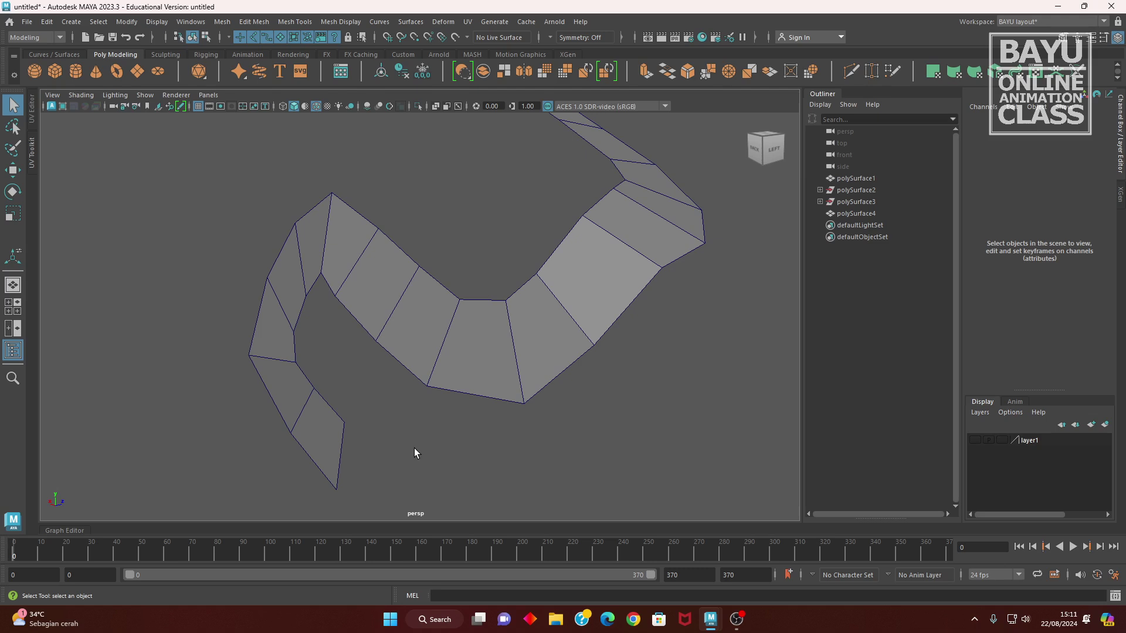
Look over the Boolean operations available for meshes.
{"action": "left_click", "coordinate": [222, 21]}
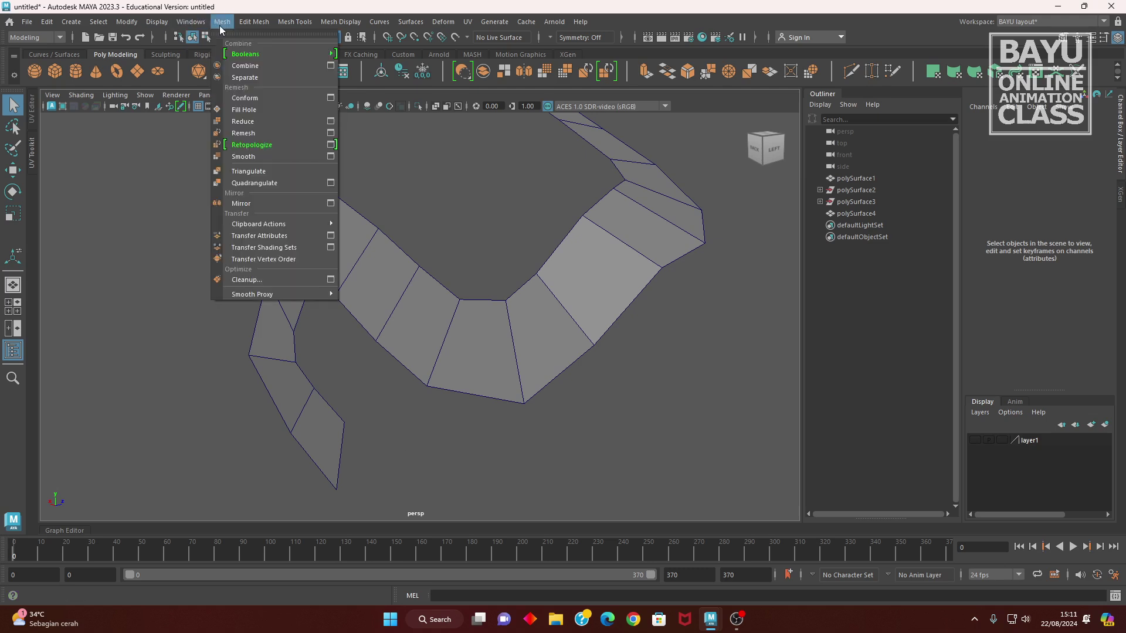
{"action": "mouse_move", "coordinate": [252, 56]}
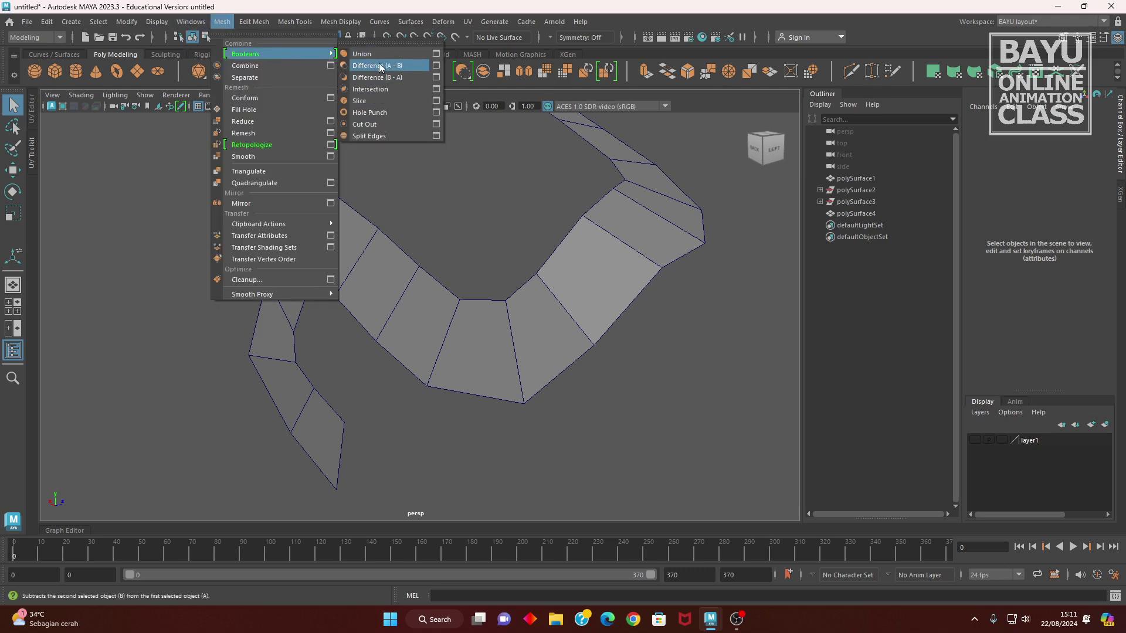